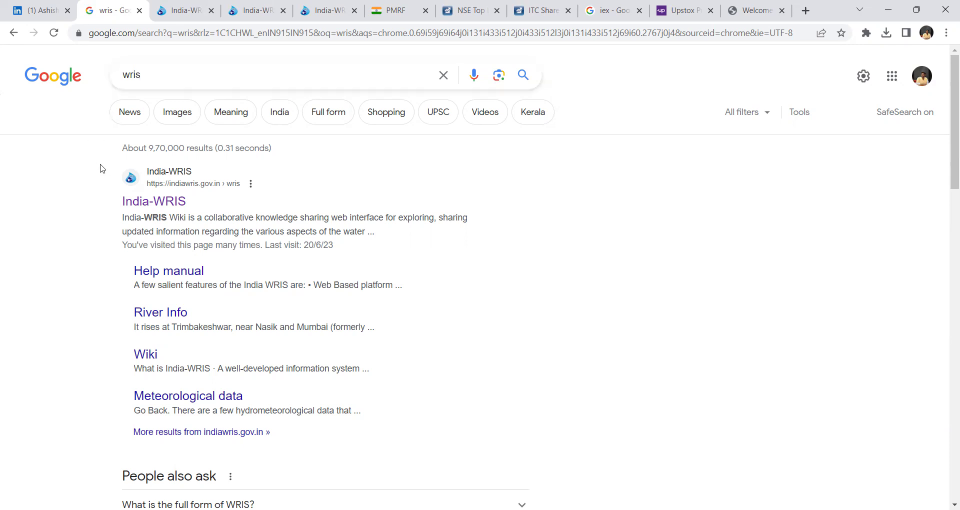
- Open the India-WRIS site from the search results and go to its Water Resources Projects map
left_click(148, 205)
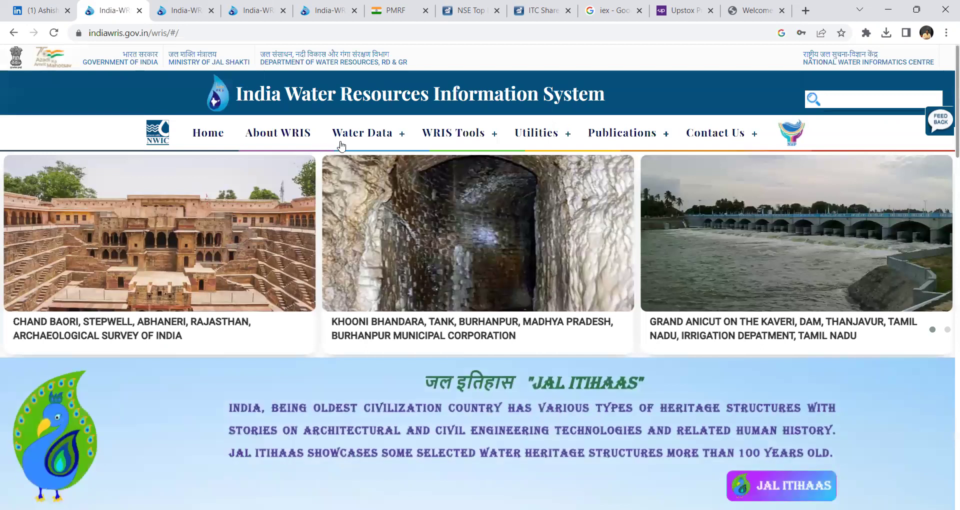
left_click(343, 145)
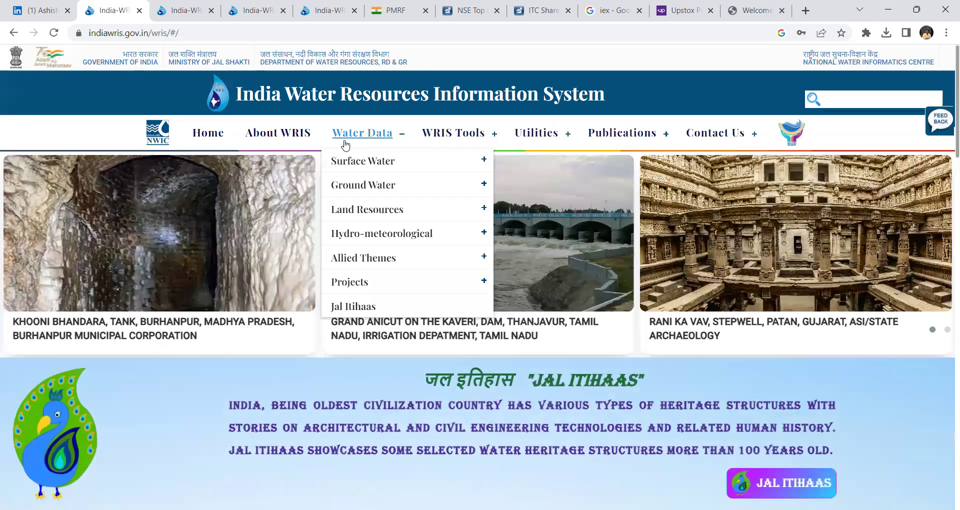
left_click(366, 283)
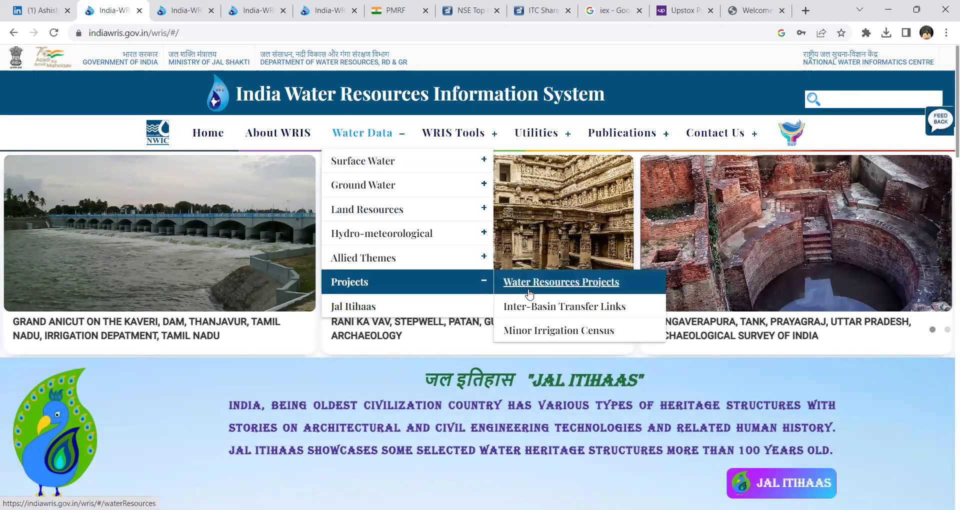
left_click(529, 294)
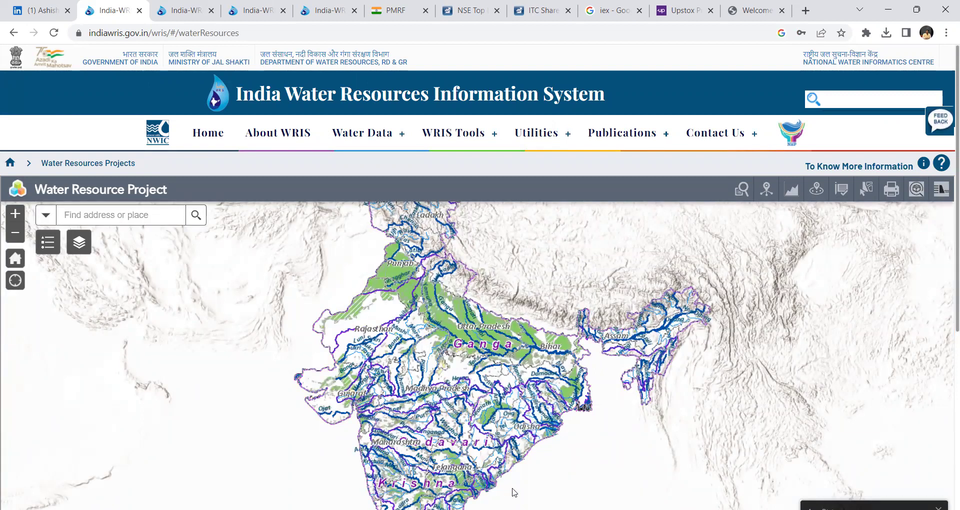
- Bring Kerala and Tamil Nadu at India's southern tip into close view on the map
left_click_drag(444, 363, 388, 326)
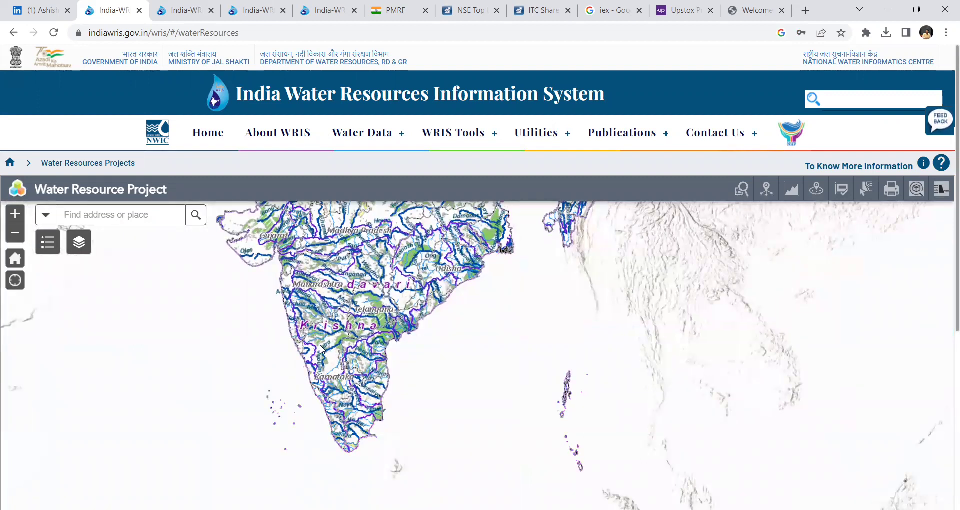
scroll(309, 381, "up", 3)
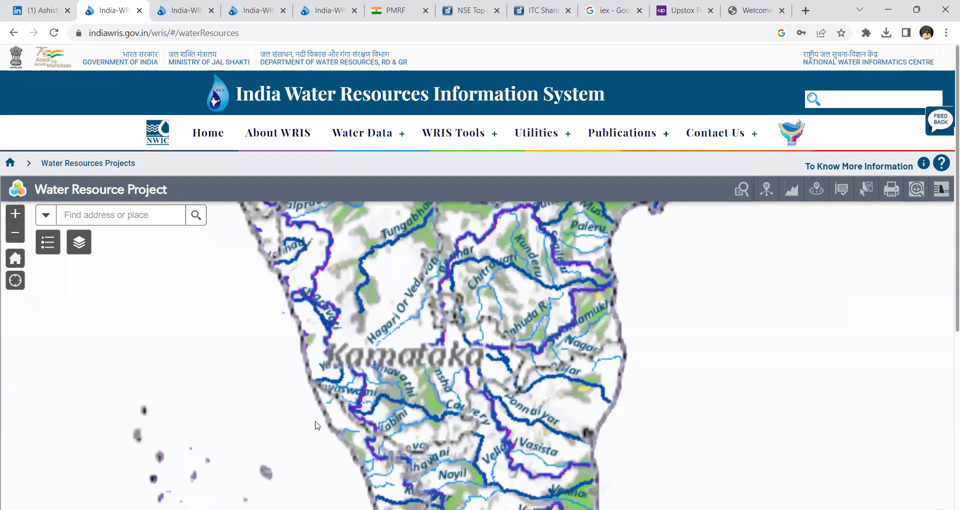
left_click_drag(312, 428, 229, 293)
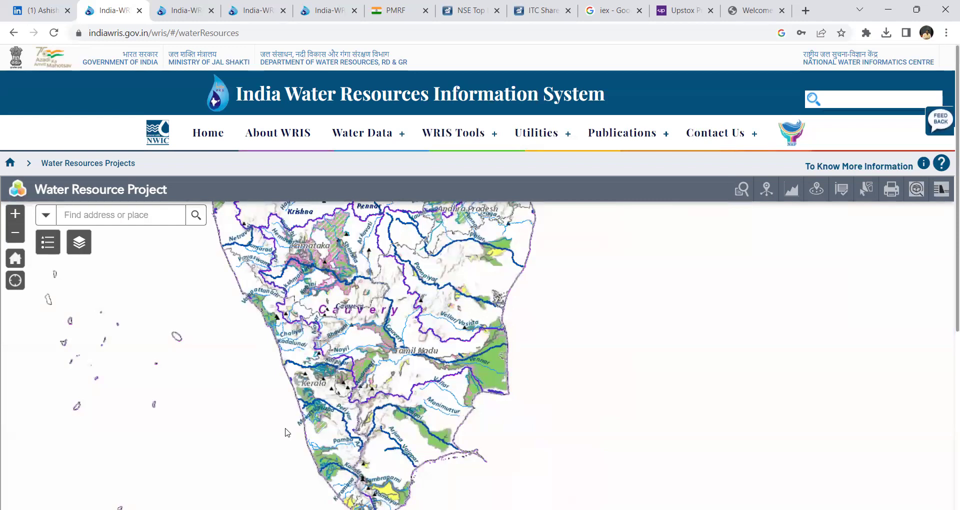
left_click_drag(273, 416, 252, 352)
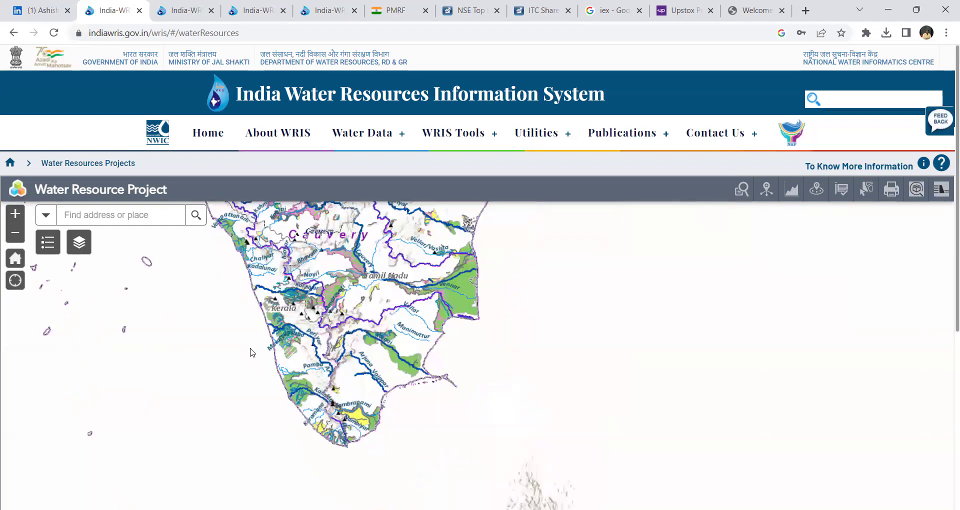
scroll(257, 358, "up", 1)
scroll(285, 363, "up", 1)
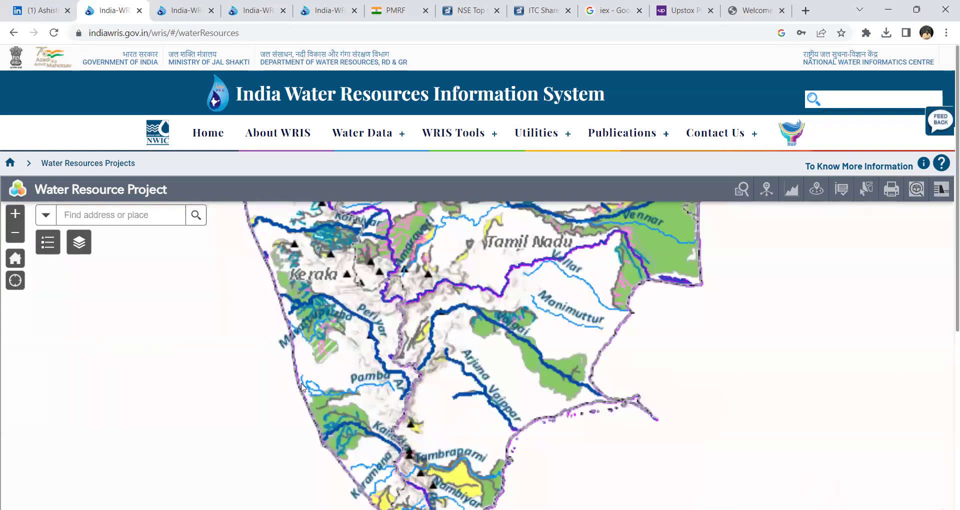
left_click_drag(281, 376, 245, 409)
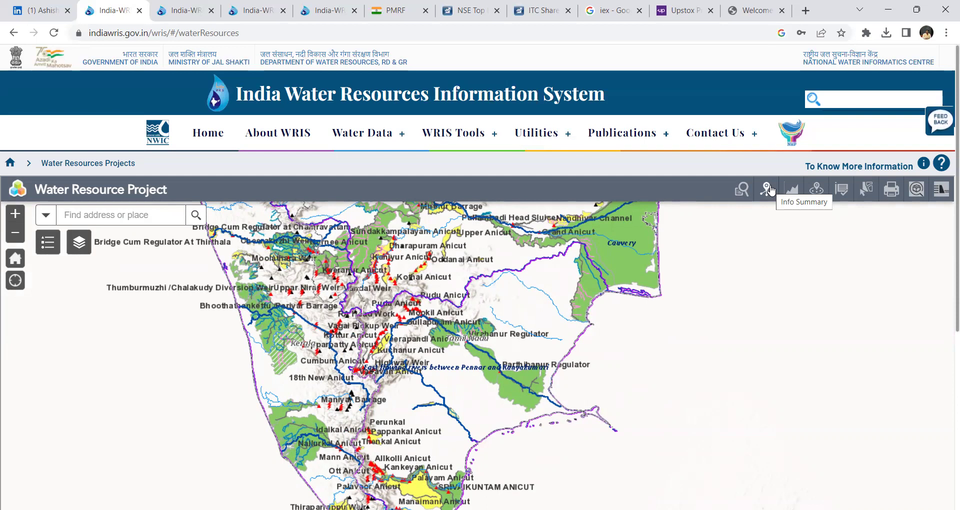
- Show the Info Summary of the water resource projects and expand its list of dams
left_click(768, 189)
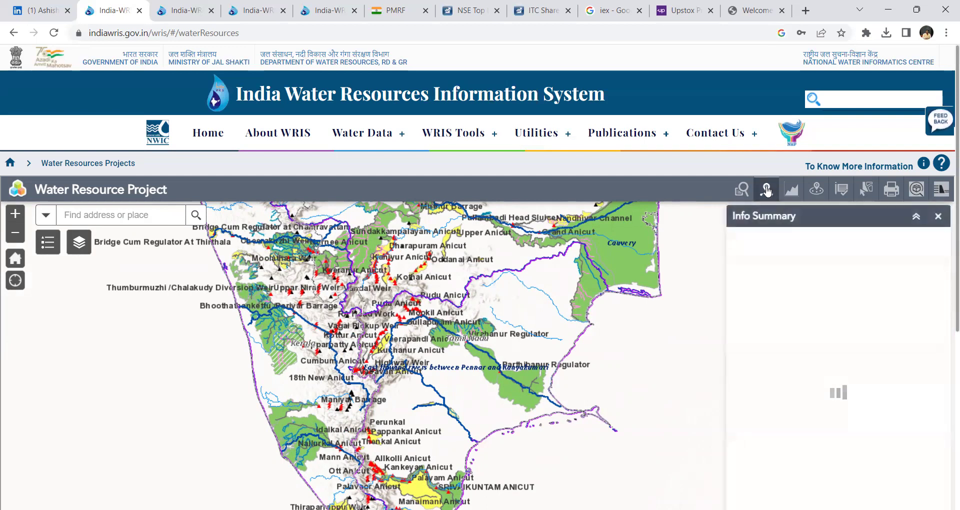
scroll(766, 219, "down", 1)
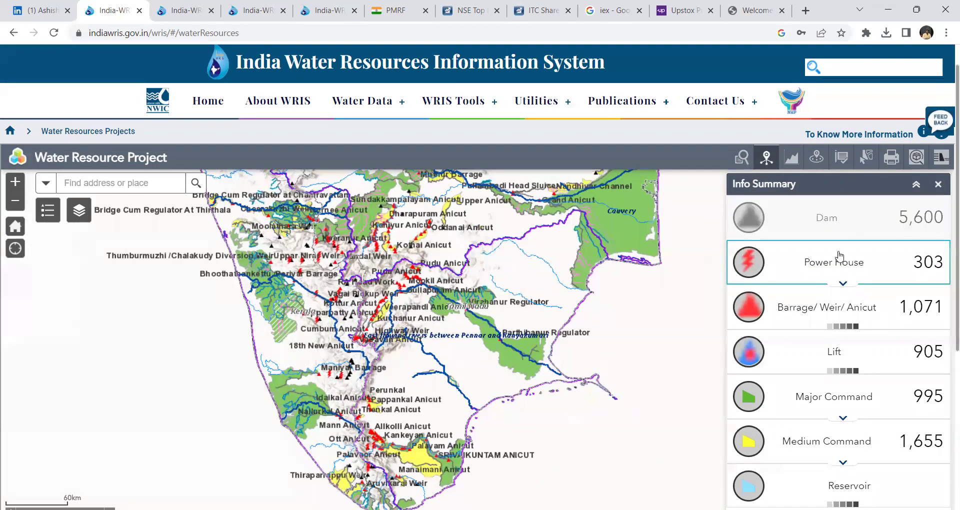
left_click(841, 266)
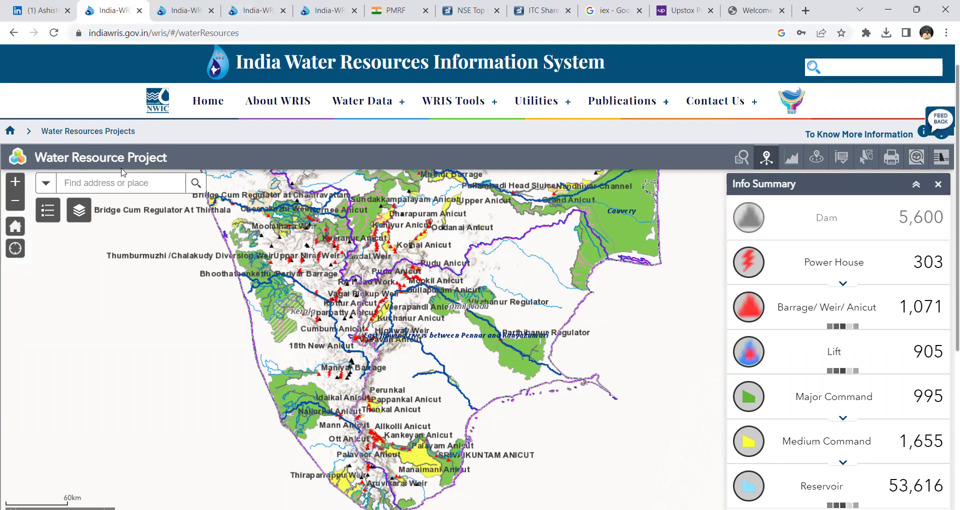
- Search the map for "idukki", look through the suggested reservoirs and dams, and close the Muvattupuzha Irrigation Project details
type("idukki")
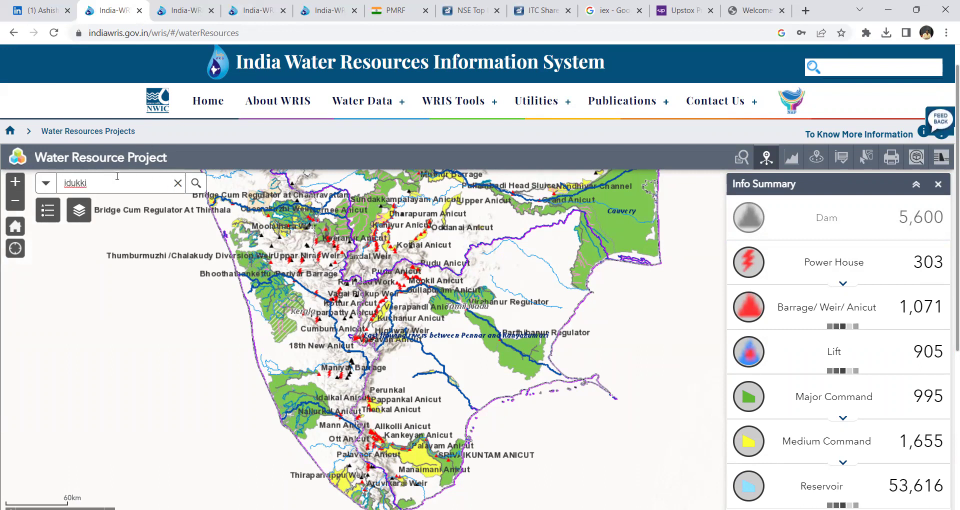
key("Return")
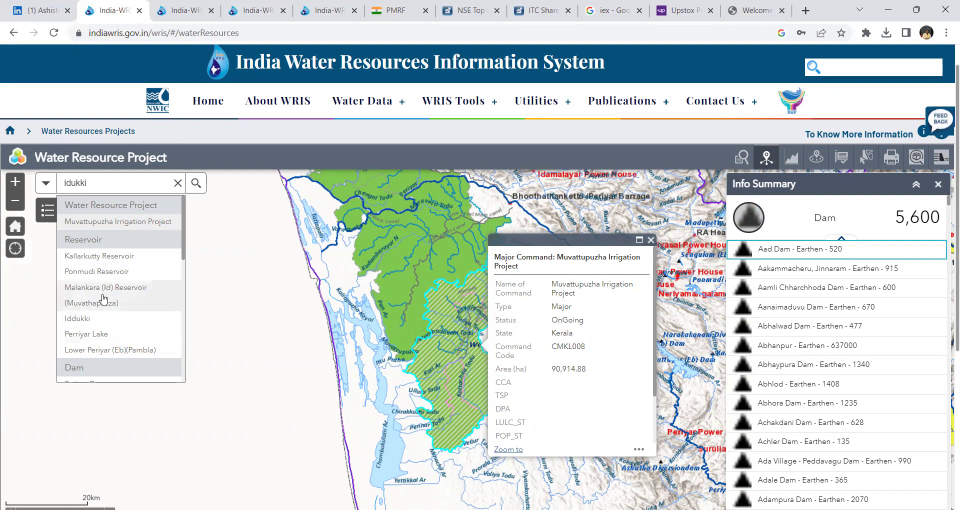
scroll(104, 301, "down", 3)
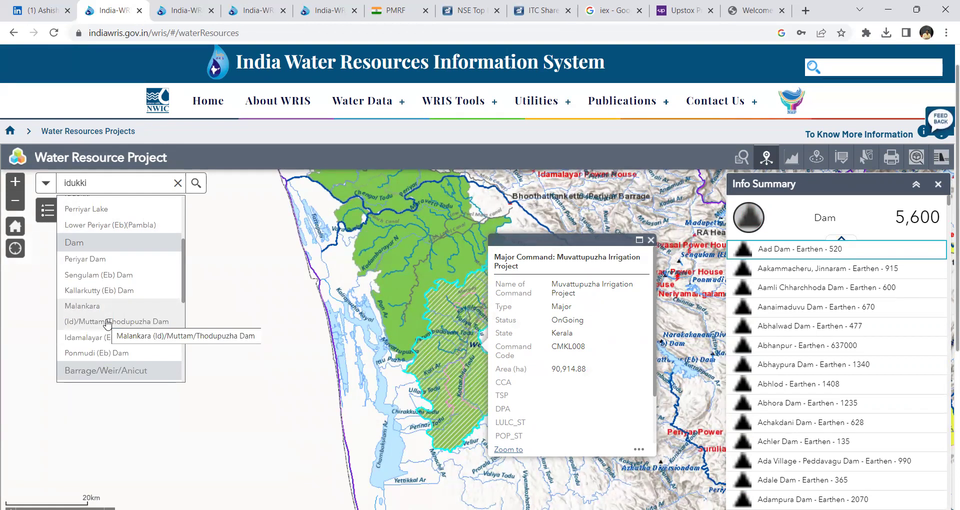
scroll(119, 326, "up", 3)
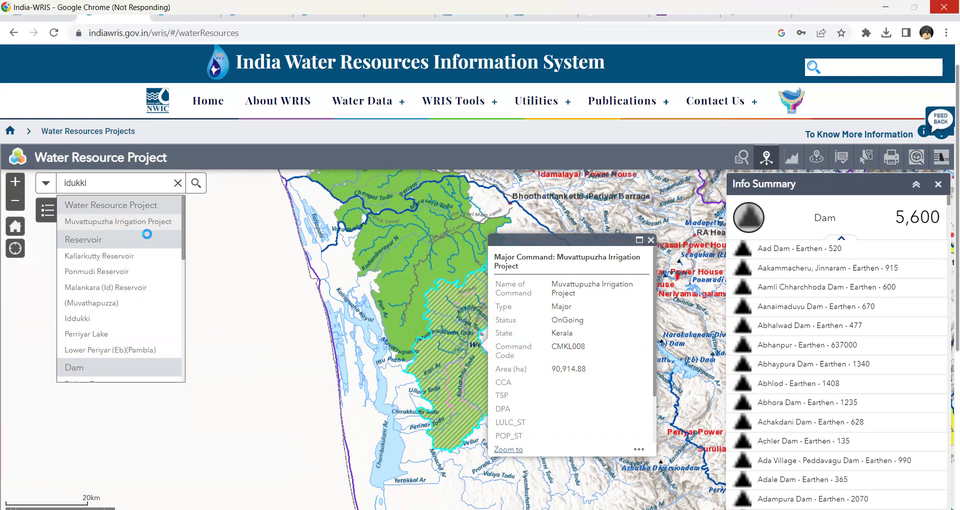
left_click(650, 242)
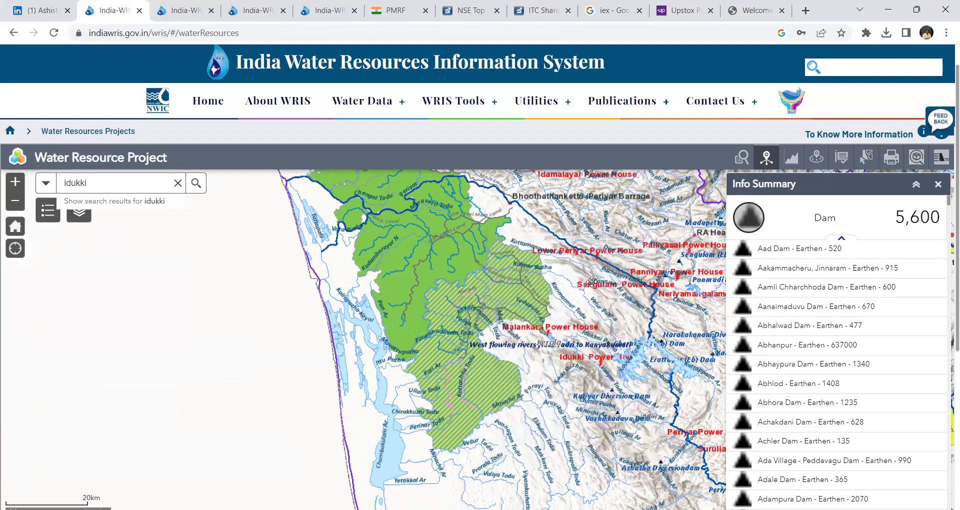
- Examine the Idukki reservoir up close, especially its northern tip where the river leaves it
left_click_drag(592, 282, 550, 287)
scroll(485, 326, "down", 1)
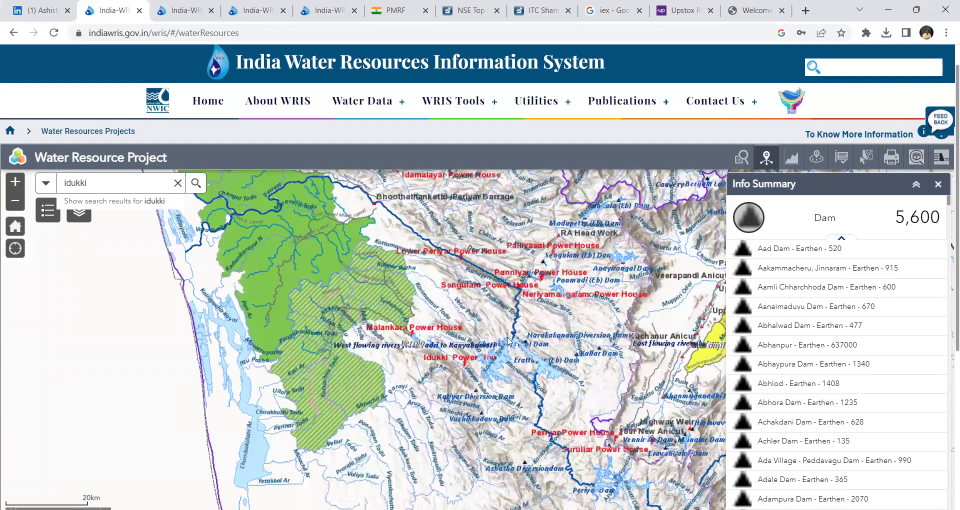
scroll(510, 350, "up", 2)
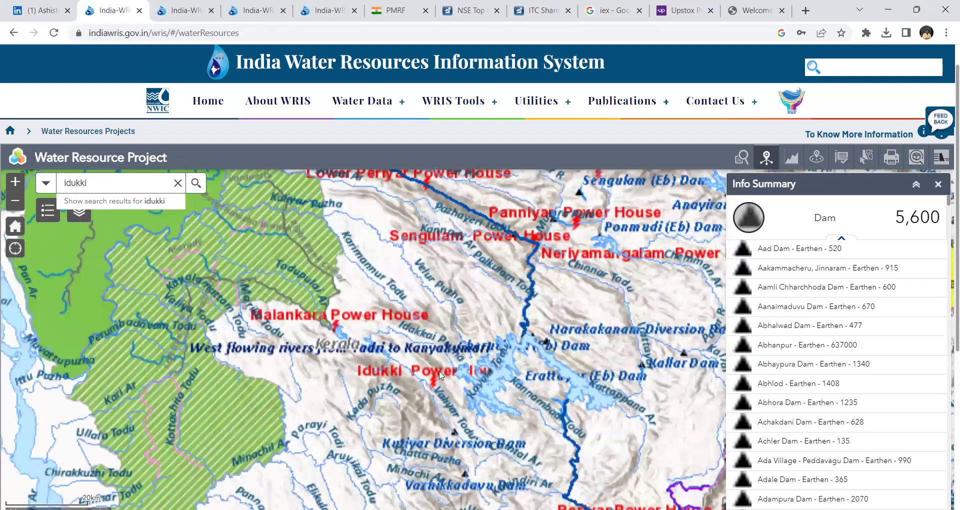
scroll(426, 383, "up", 3)
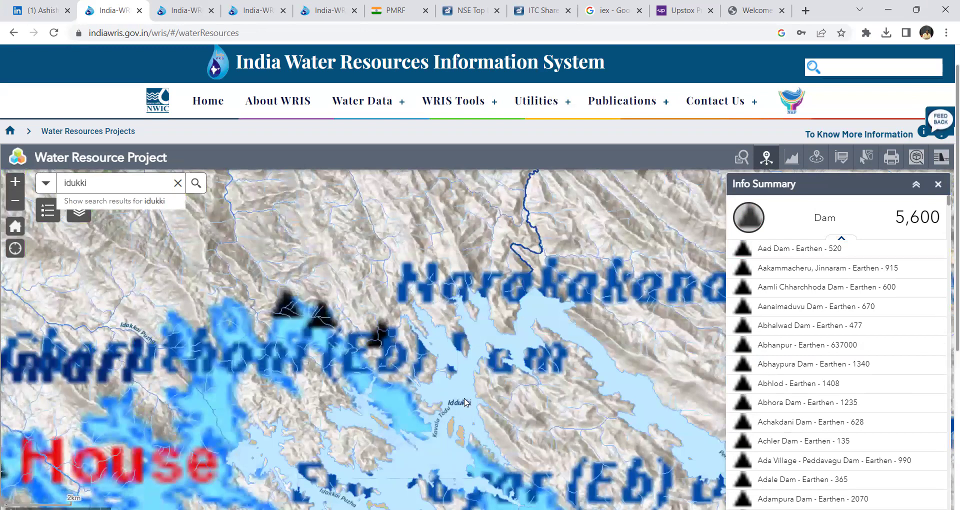
left_click_drag(433, 374, 412, 254)
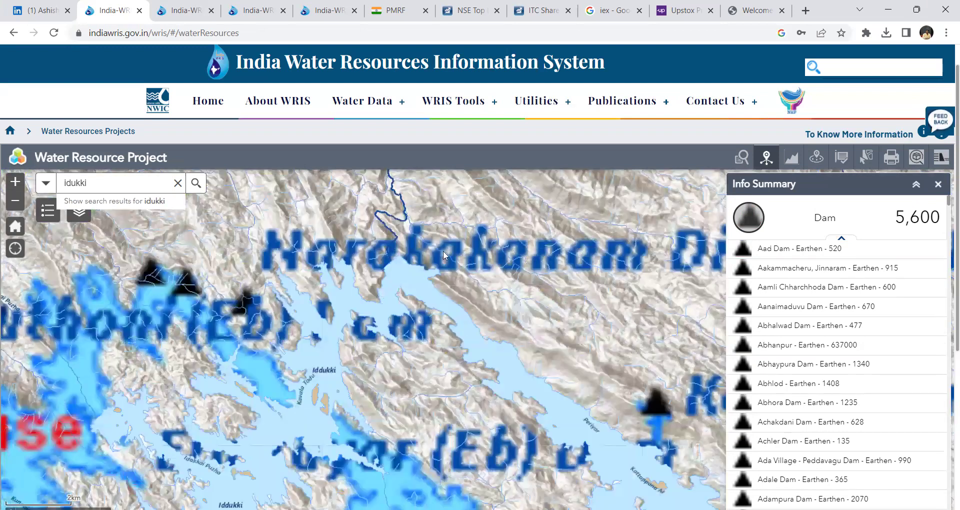
scroll(412, 254, "up", 1)
scroll(385, 319, "up", 3)
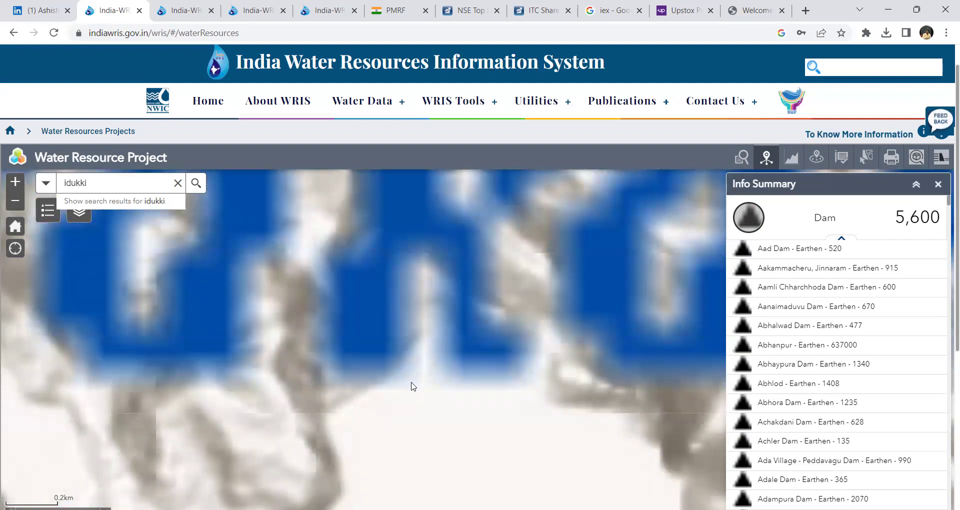
scroll(411, 386, "down", 1)
left_click_drag(338, 330, 323, 311)
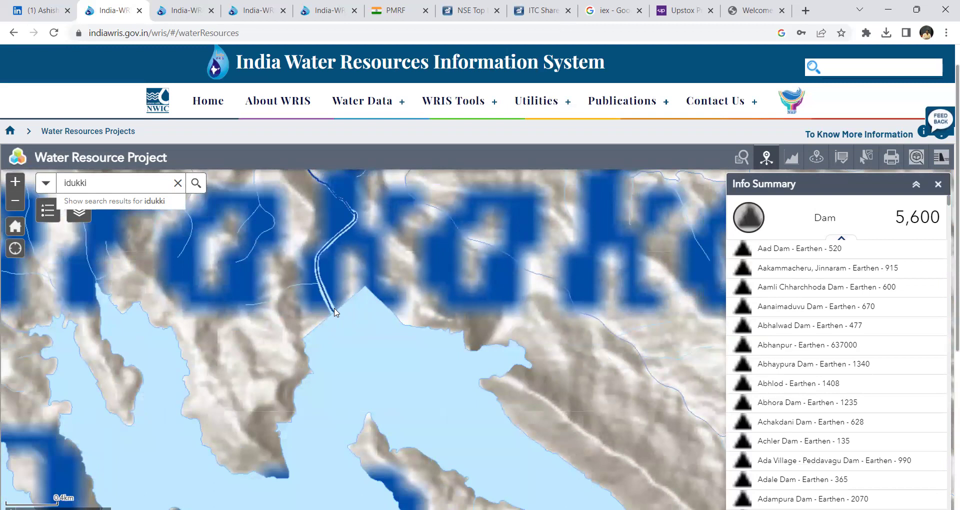
scroll(335, 313, "down", 1)
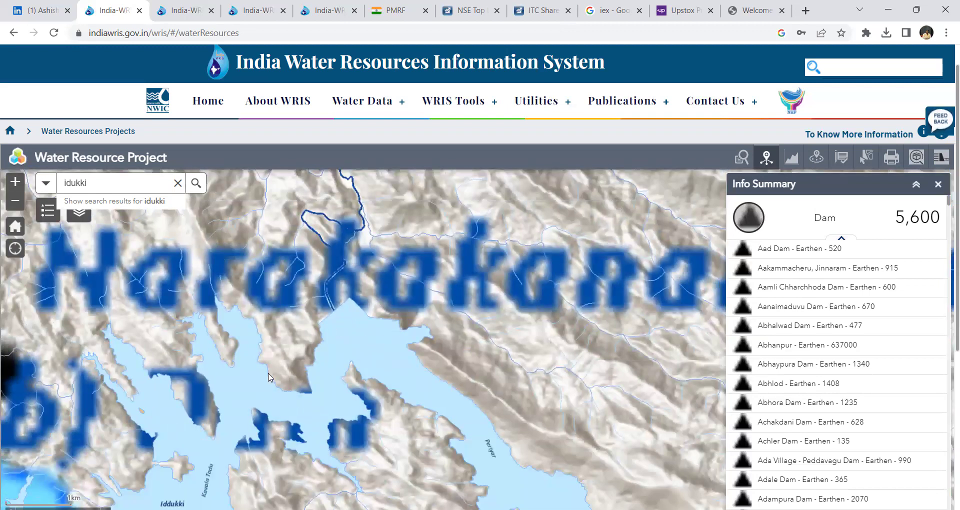
scroll(343, 322, "up", 2)
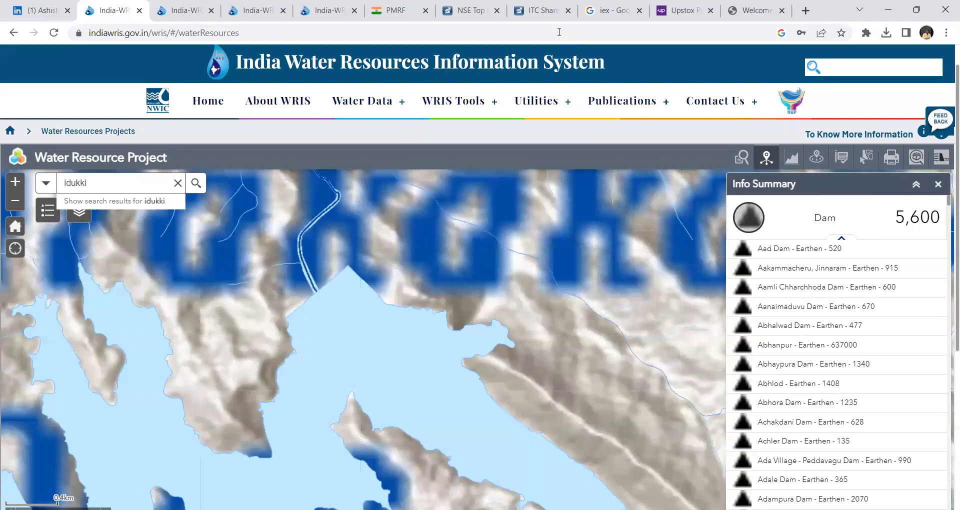
- Circle the reservoir's northern tip and the bank east of it in red, and close the basin details
left_click(320, 289)
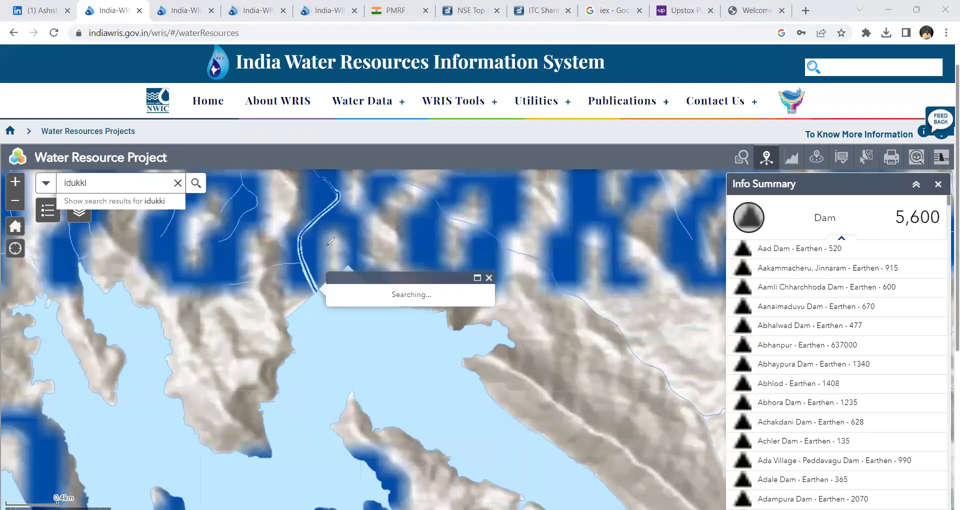
mouse_move(325, 246)
left_mouse_down()
mouse_move(263, 307)
mouse_move(291, 353)
mouse_move(371, 334)
mouse_move(381, 309)
mouse_move(371, 247)
mouse_move(314, 239)
left_mouse_up()
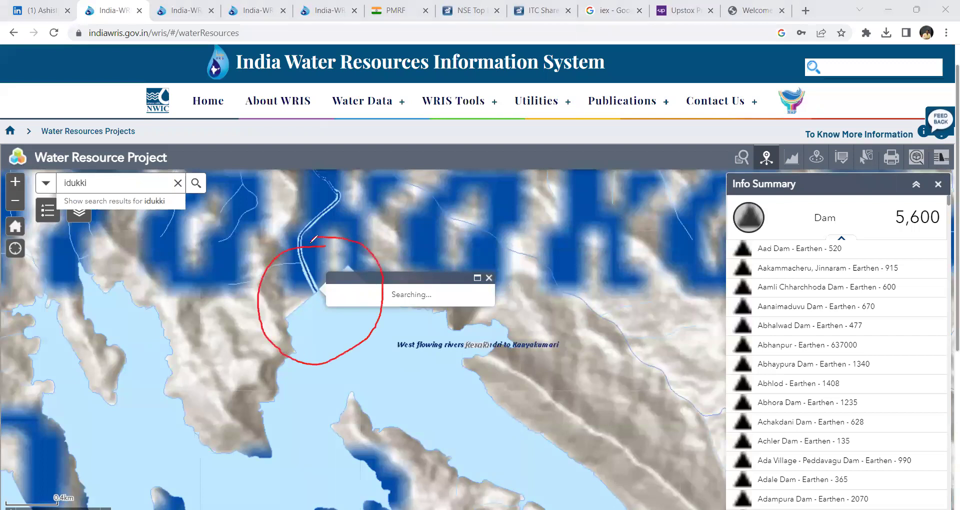
mouse_move(464, 273)
left_mouse_down()
mouse_move(434, 338)
mouse_move(521, 401)
mouse_move(569, 362)
mouse_move(573, 307)
mouse_move(516, 271)
mouse_move(490, 270)
left_mouse_up()
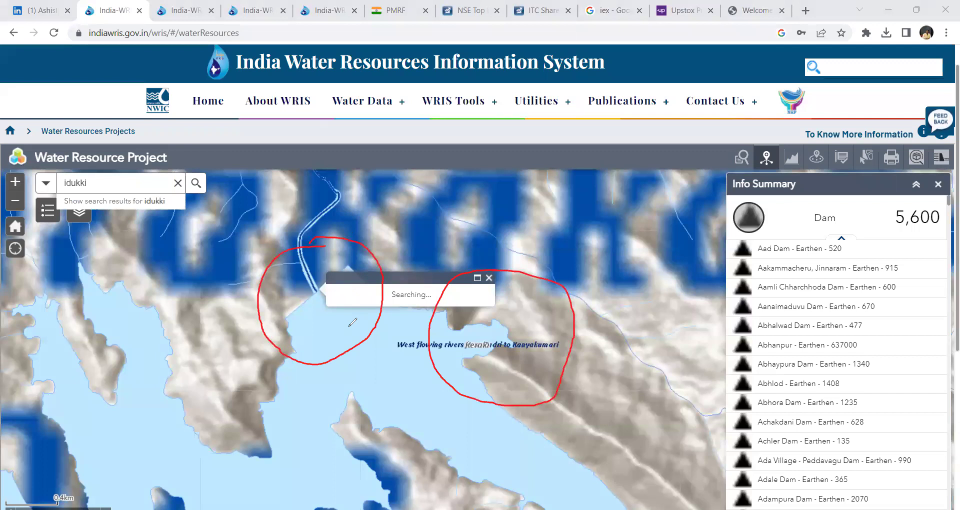
mouse_move(316, 246)
left_mouse_down()
mouse_move(291, 202)
mouse_move(303, 200)
left_mouse_up()
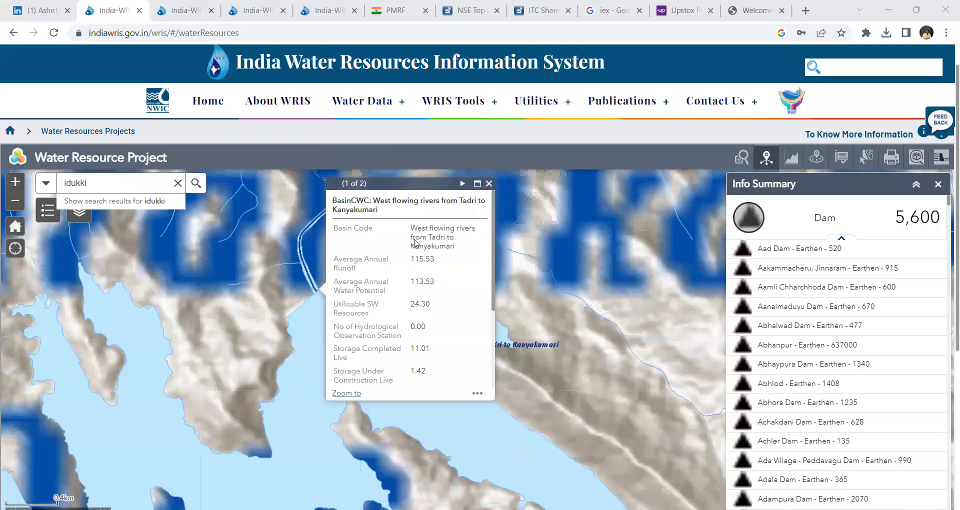
left_click(487, 185)
- Trace a red line from the reservoir's western edge to the power house west of it and circle the power house
scroll(370, 319, "down", 2)
scroll(323, 404, "down", 1)
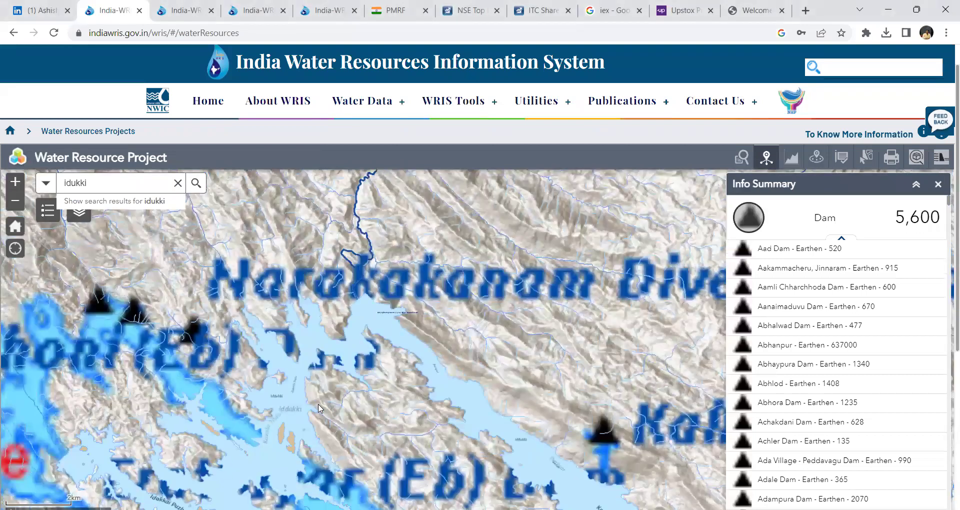
scroll(315, 409, "down", 1)
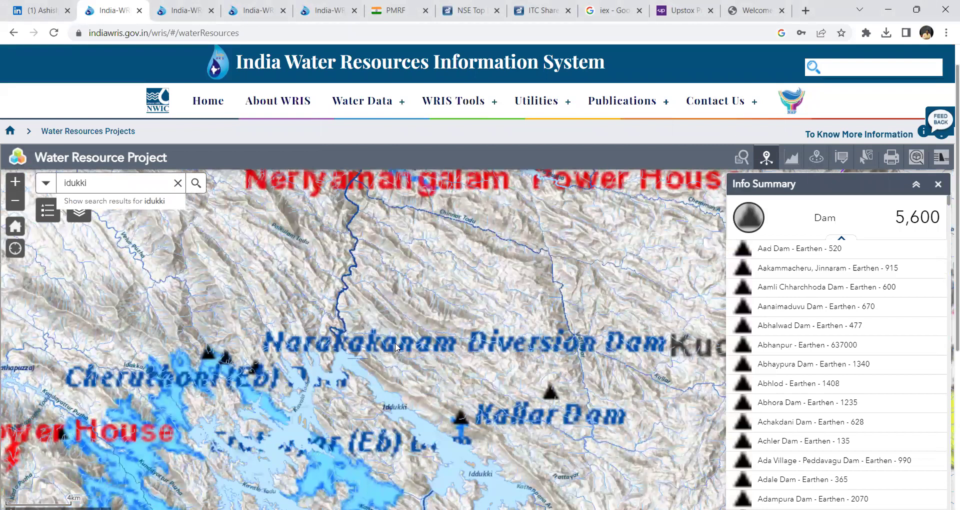
left_click_drag(259, 435, 480, 323)
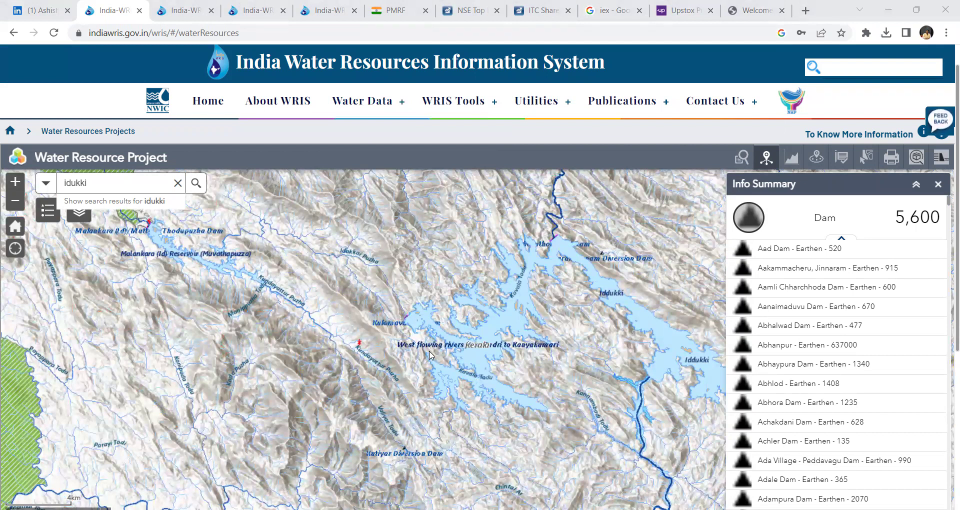
mouse_move(397, 106)
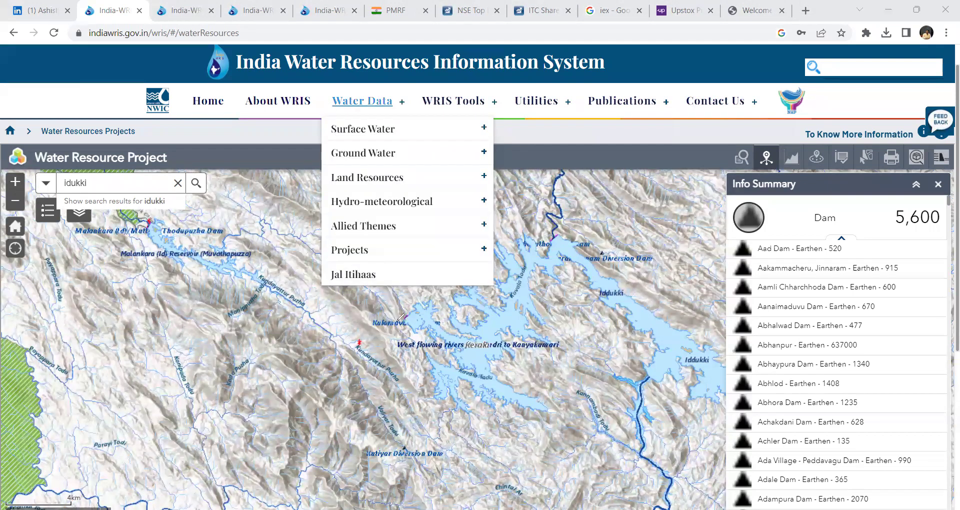
mouse_move(404, 322)
left_mouse_down()
mouse_move(345, 334)
mouse_move(371, 360)
mouse_move(377, 328)
mouse_move(368, 328)
left_mouse_up()
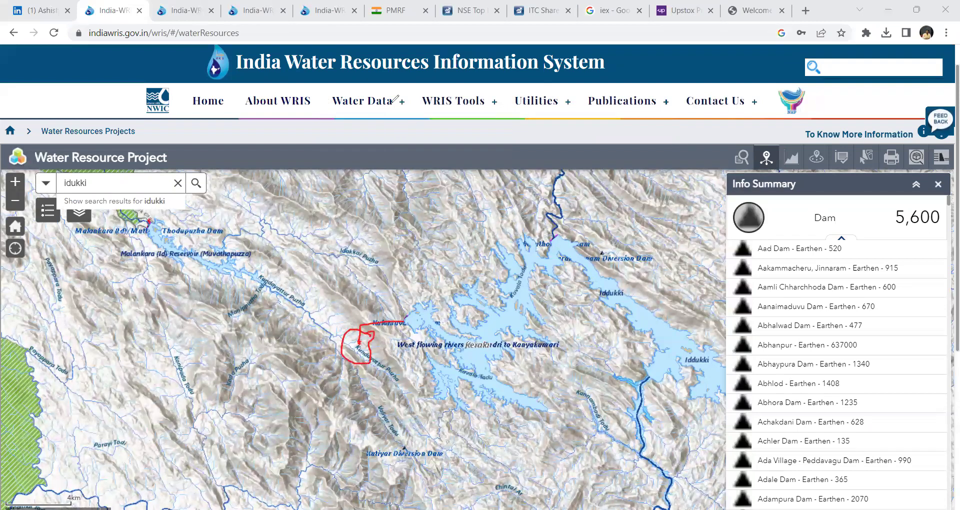
- Trace a red line from the circled power house northwest along the river to Malankara reservoir and circle that reservoir
mouse_move(343, 334)
left_mouse_down()
mouse_move(284, 288)
mouse_move(175, 240)
mouse_move(188, 244)
left_mouse_up()
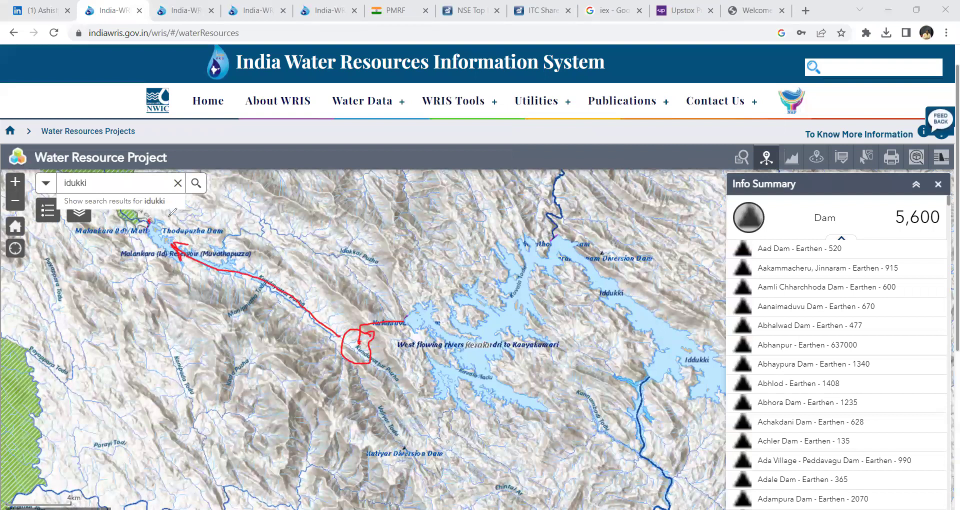
mouse_move(148, 205)
left_mouse_down()
mouse_move(124, 226)
mouse_move(148, 258)
mouse_move(193, 231)
mouse_move(179, 216)
left_mouse_up()
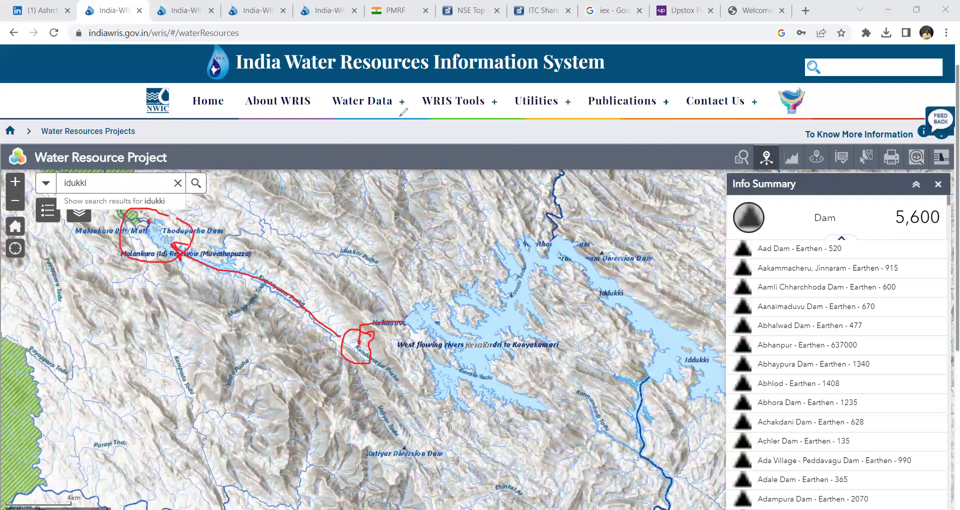
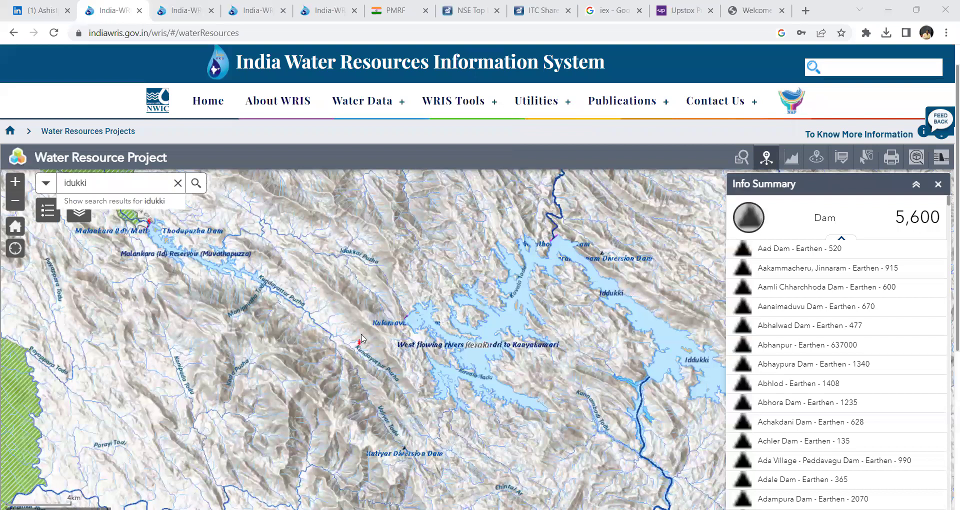
- Circle the wide region around the Muvattupuzha Irrigation Project in red and outline its hatched command area inside the circle
left_click_drag(364, 338, 533, 398)
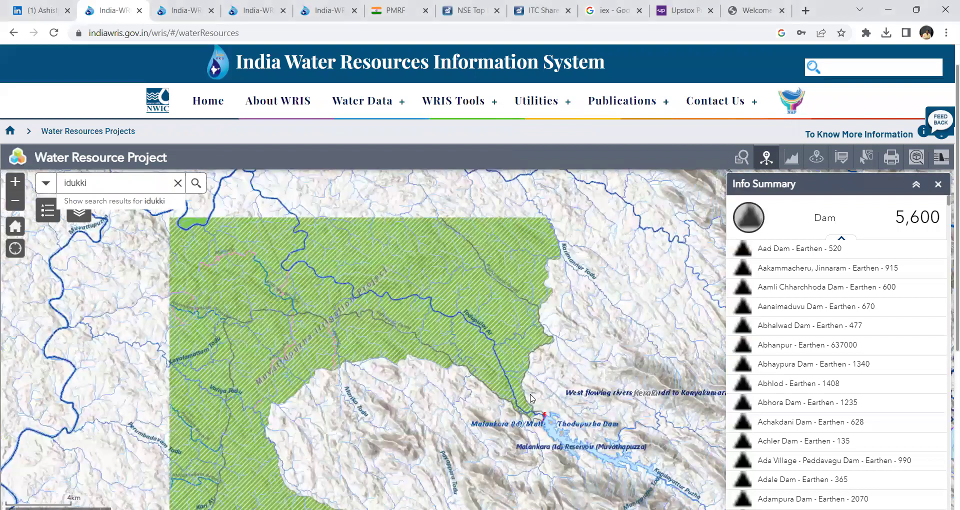
scroll(531, 398, "down", 1)
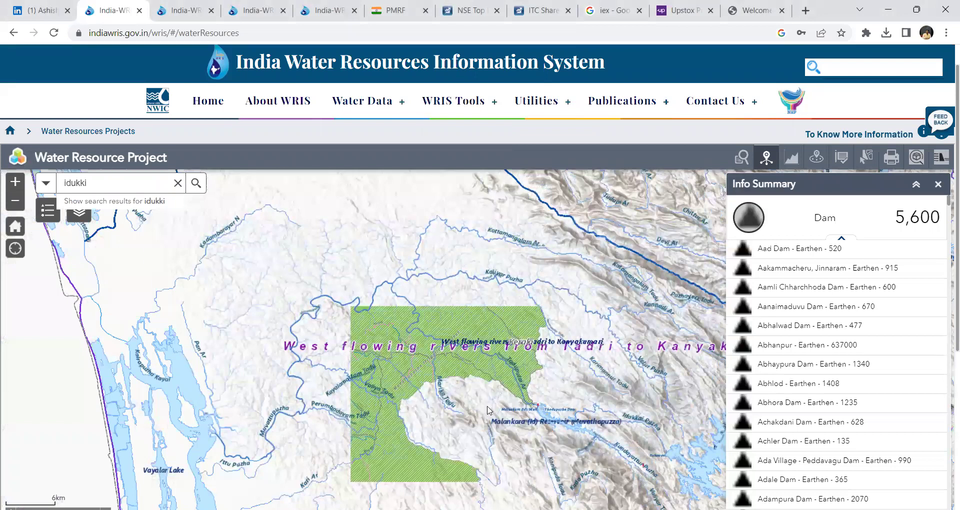
left_click_drag(481, 345, 478, 290)
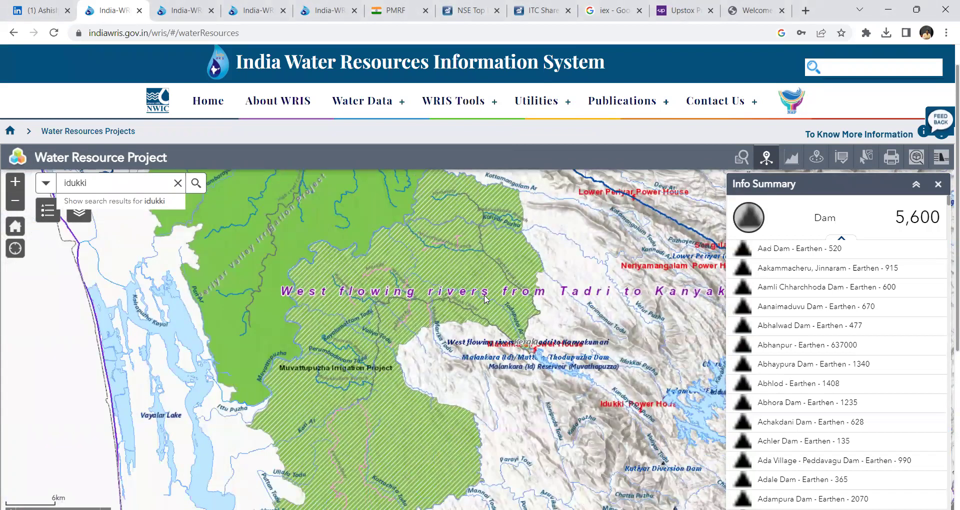
scroll(484, 296, "down", 1)
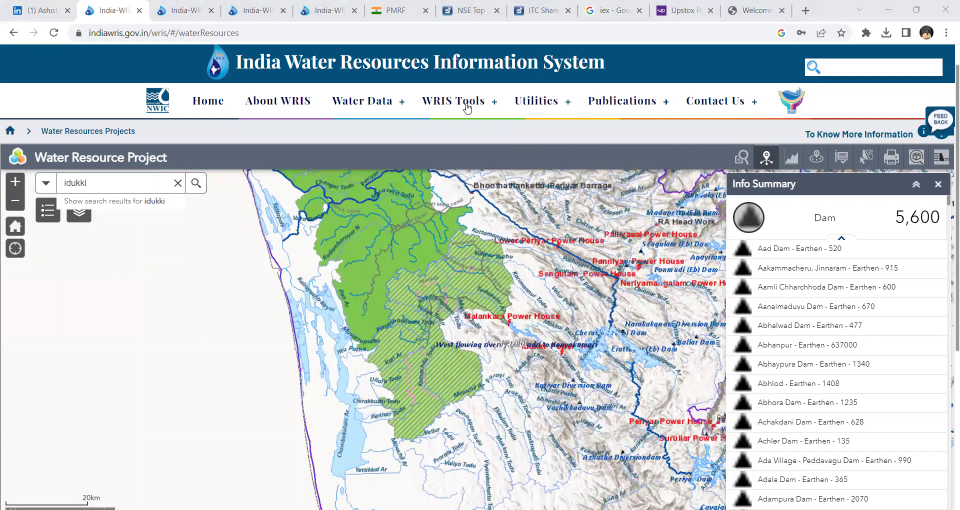
mouse_move(508, 209)
left_mouse_down()
mouse_move(430, 200)
mouse_move(347, 362)
mouse_move(398, 475)
mouse_move(485, 468)
mouse_move(574, 282)
mouse_move(540, 239)
left_mouse_up()
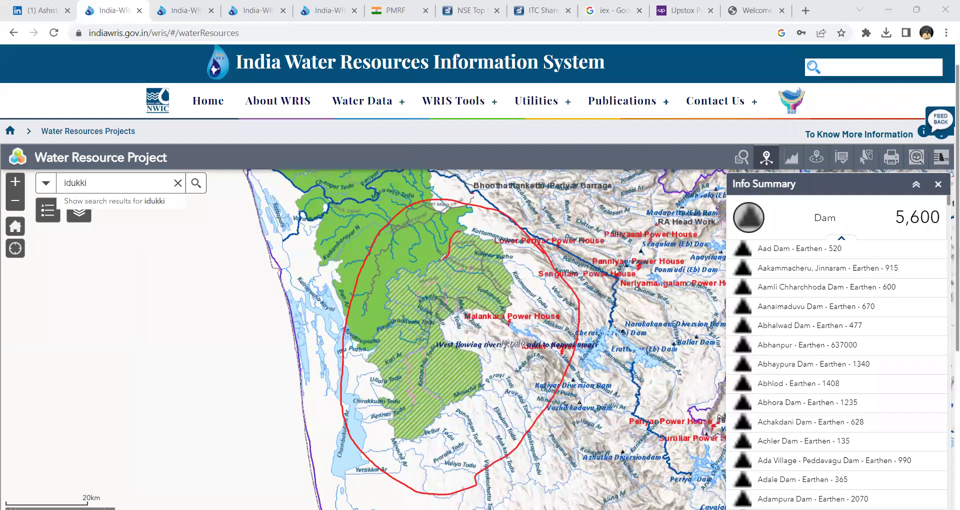
left_click_drag(429, 270, 380, 327)
mouse_move(372, 365)
left_mouse_down()
mouse_move(404, 428)
mouse_move(443, 428)
mouse_move(481, 389)
mouse_move(492, 347)
mouse_move(453, 334)
mouse_move(467, 310)
mouse_move(511, 322)
mouse_move(520, 259)
mouse_move(511, 239)
mouse_move(461, 230)
left_mouse_up()
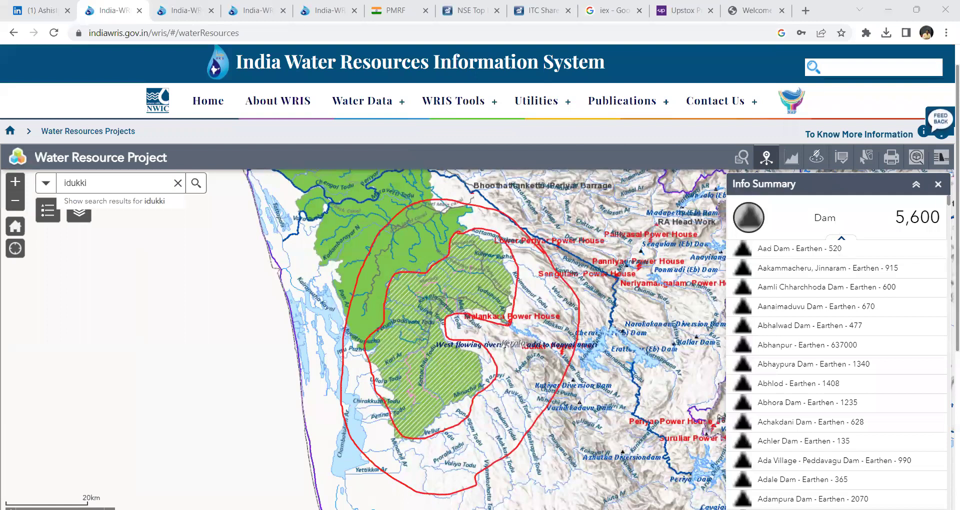
left_click(937, 185)
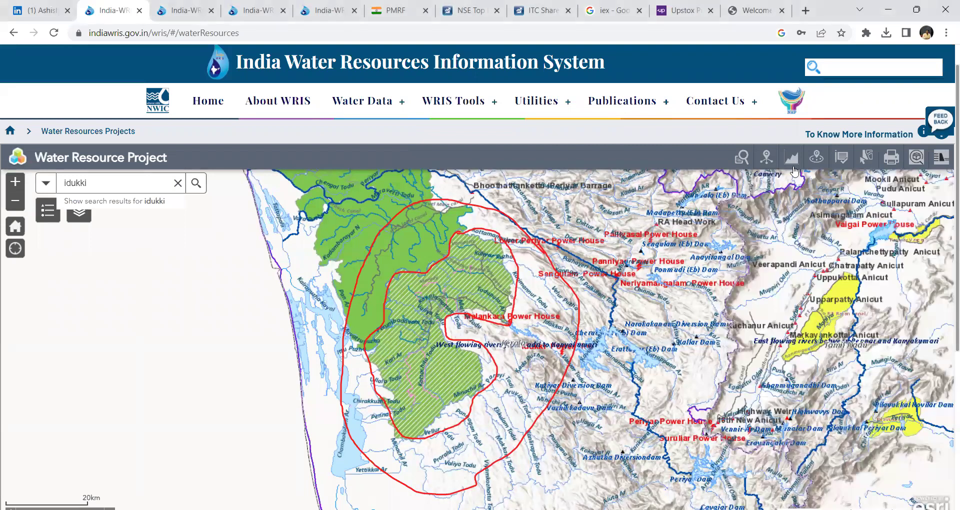
left_click(792, 159)
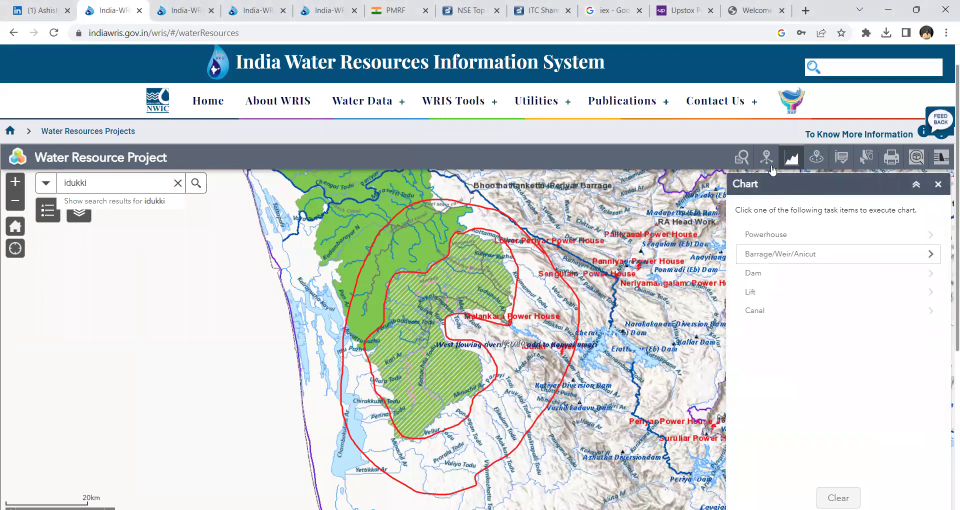
left_click(772, 164)
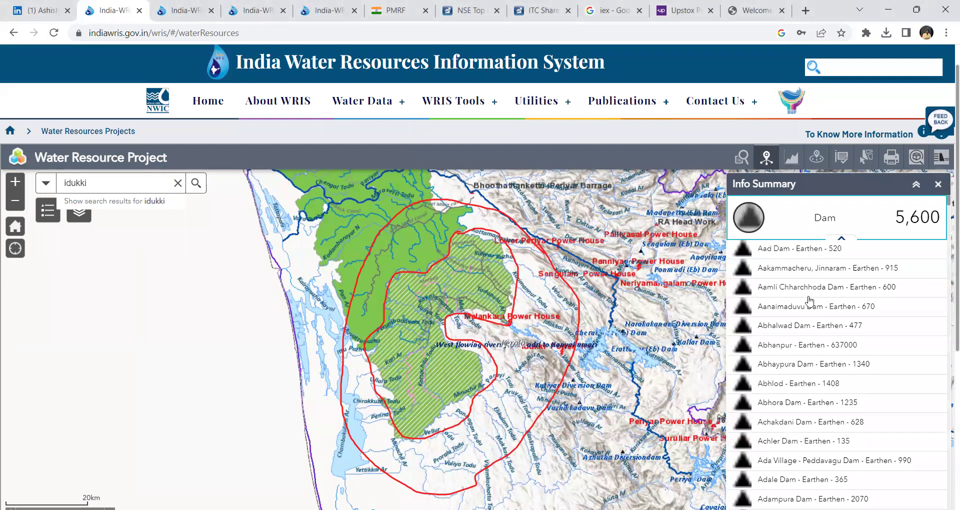
left_click(831, 241)
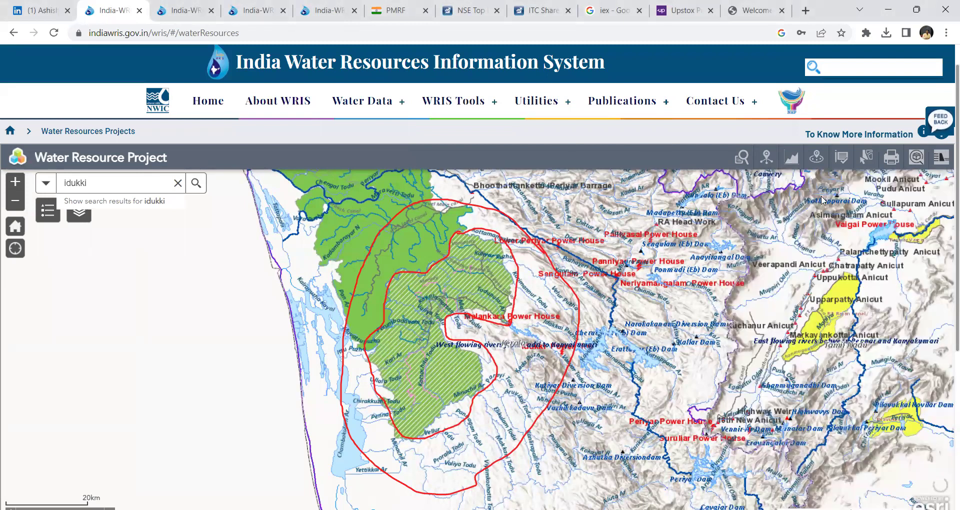
left_click(764, 159)
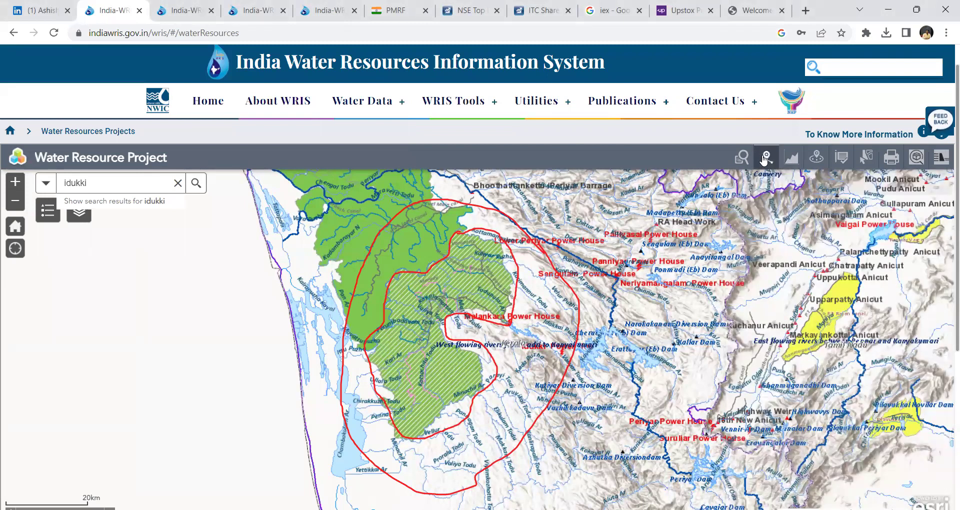
left_click(766, 162)
left_click(766, 162)
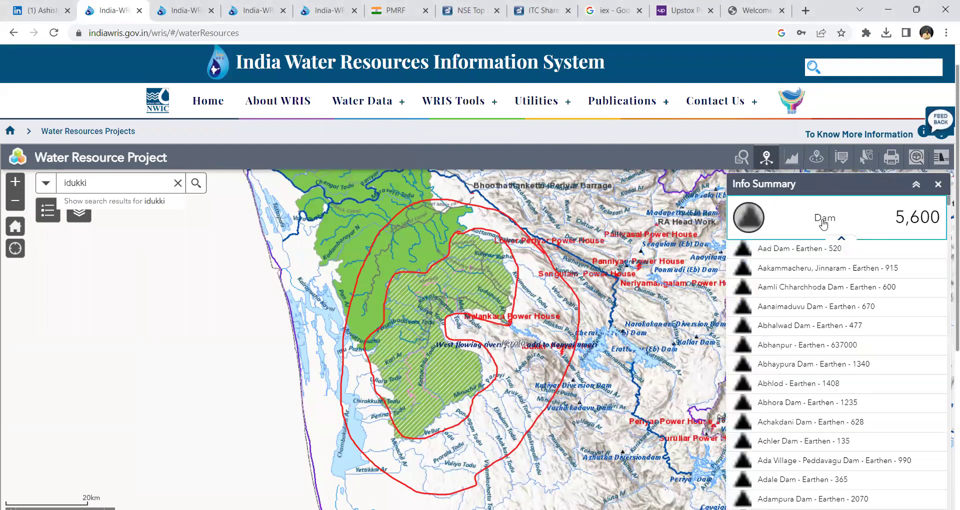
left_click(768, 158)
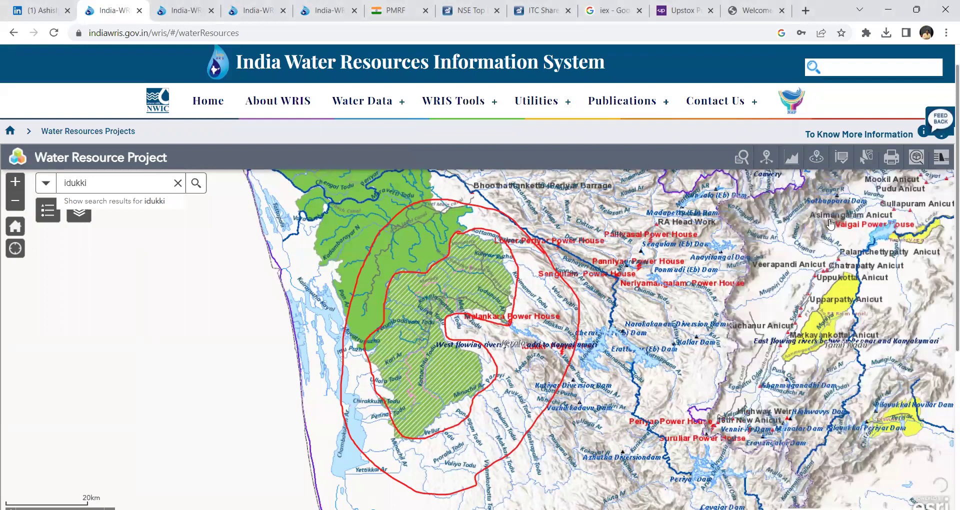
- Look through the Major Command projects in the Info Summary and close the summary
left_click(765, 159)
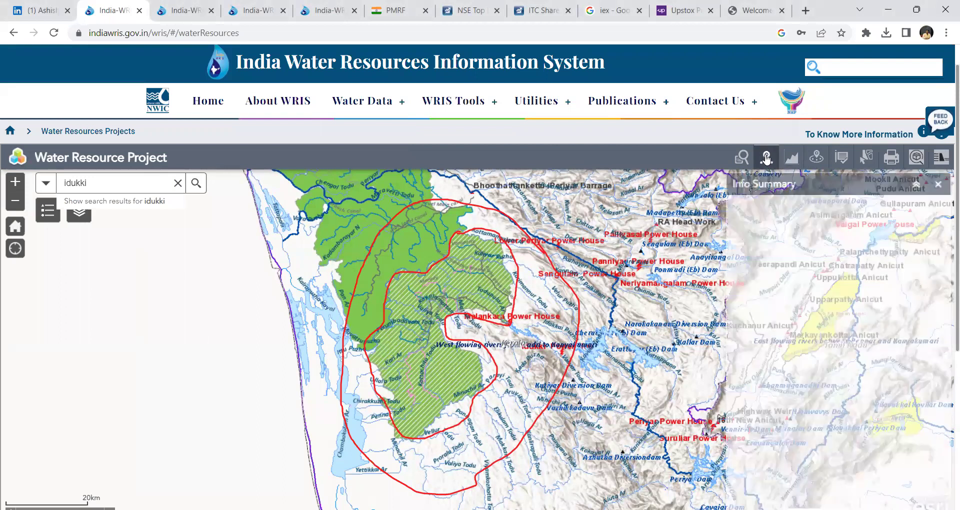
left_click(798, 401)
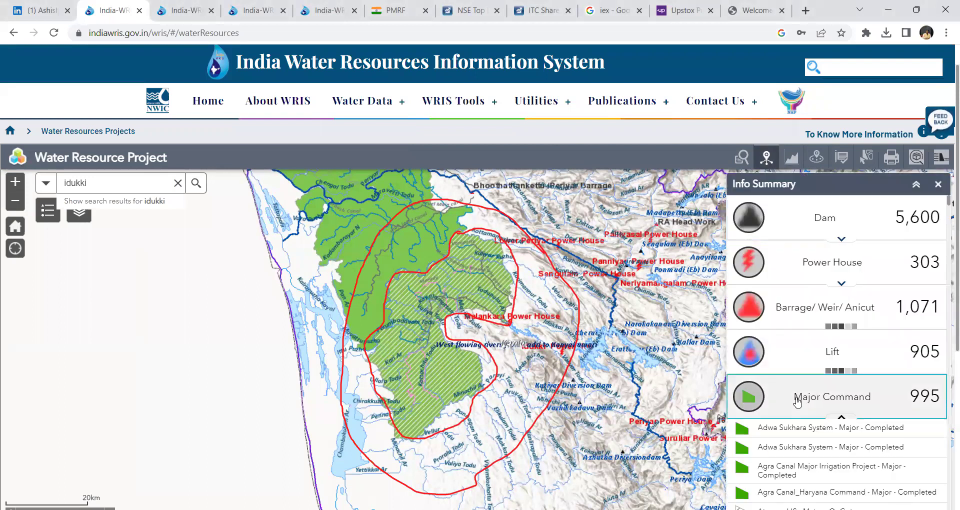
scroll(800, 441, "down", 5)
scroll(799, 452, "down", 3)
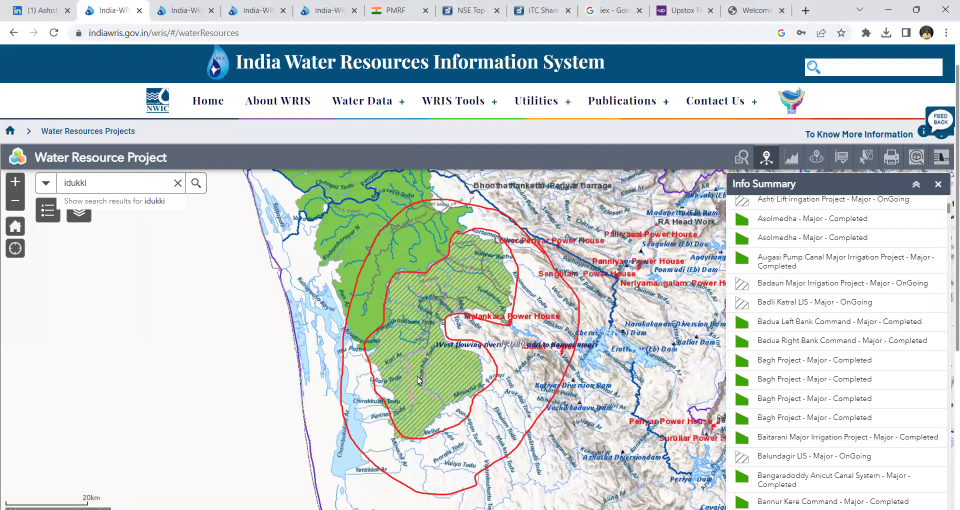
left_click(939, 186)
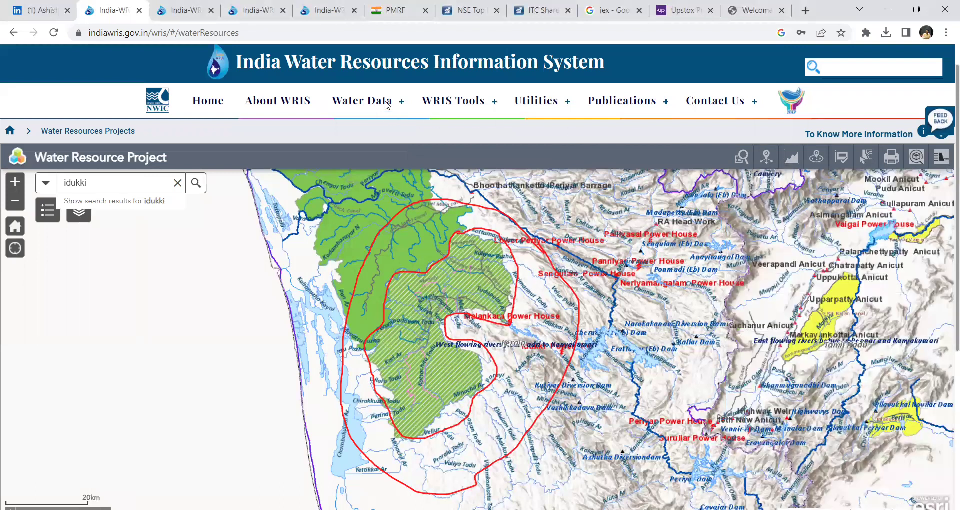
- Erase the red outlines around the irrigation project from the map
left_click(387, 103)
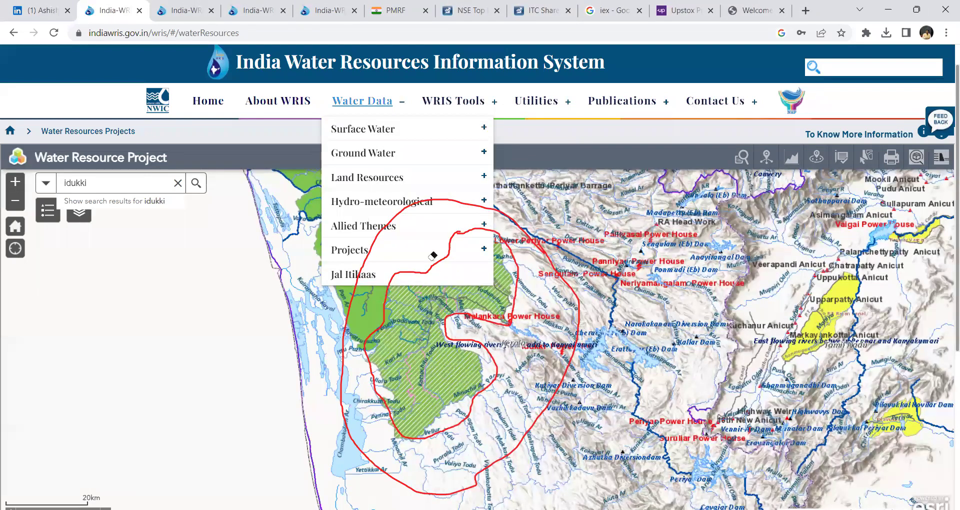
left_click(457, 303)
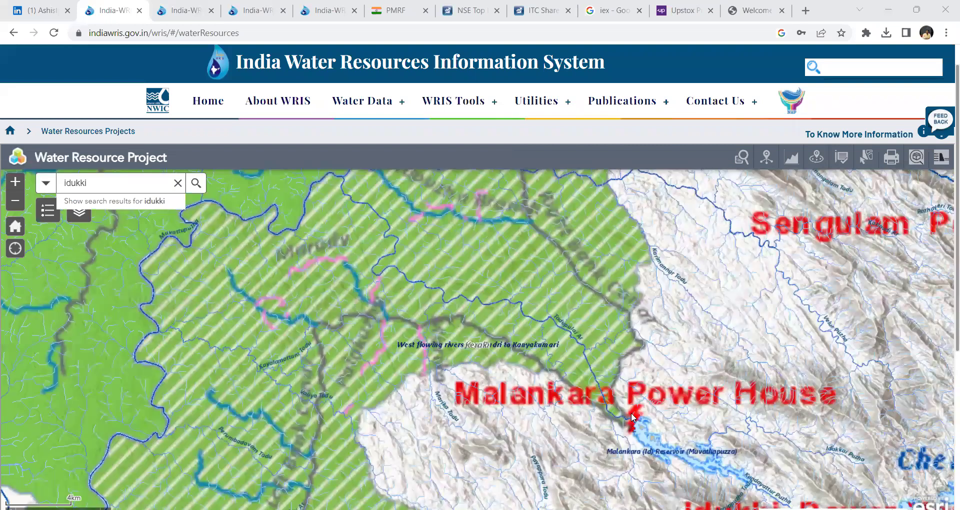
- Inspect the details of the Right Bank Canal and the Left Bank Canal along the command area below Malankara dam
scroll(634, 423, "up", 1)
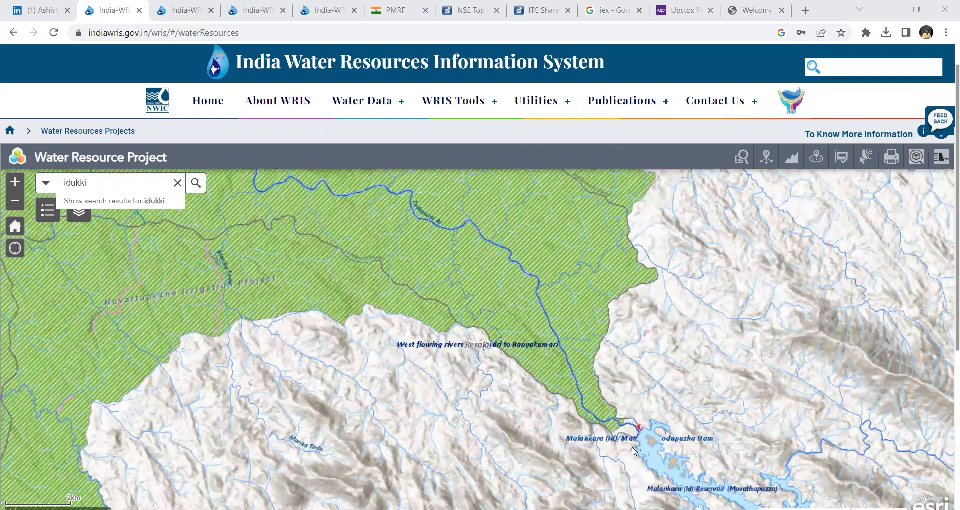
scroll(624, 423, "up", 1)
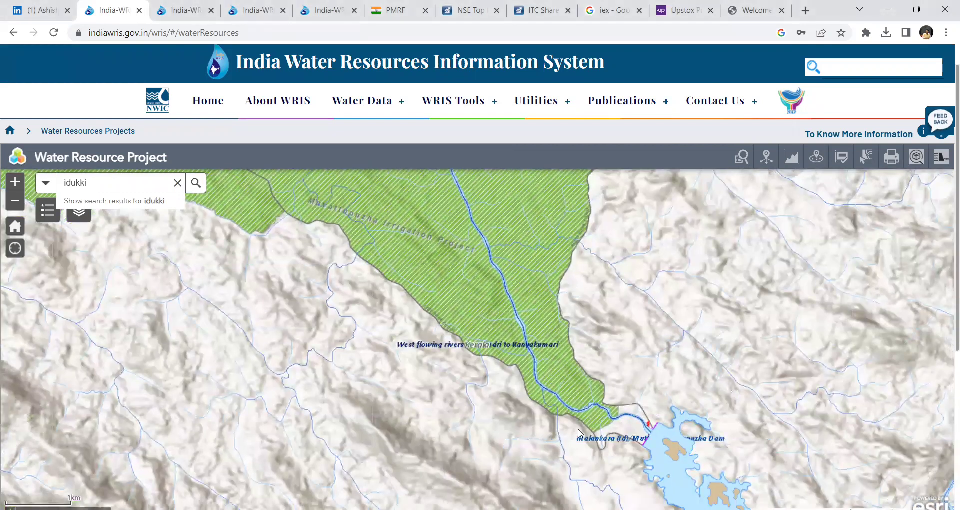
scroll(620, 409, "up", 1)
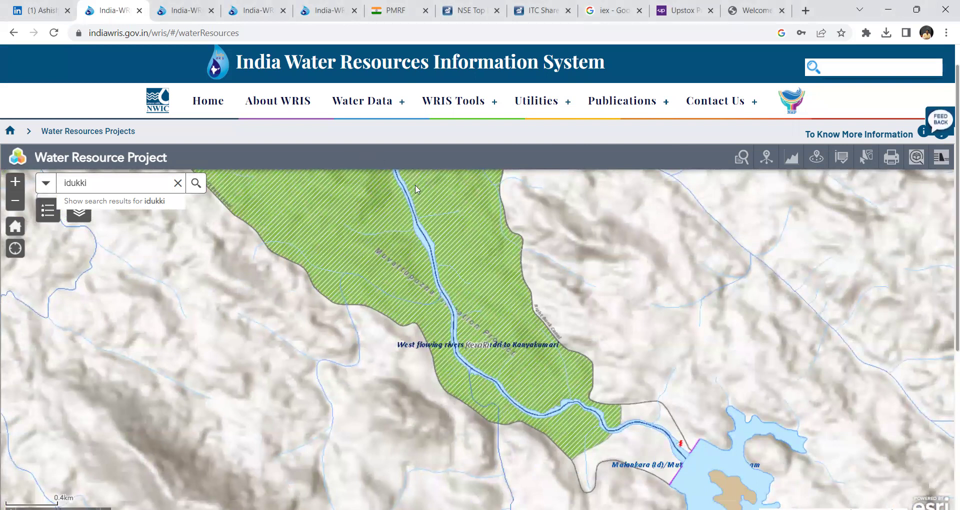
left_click(533, 302)
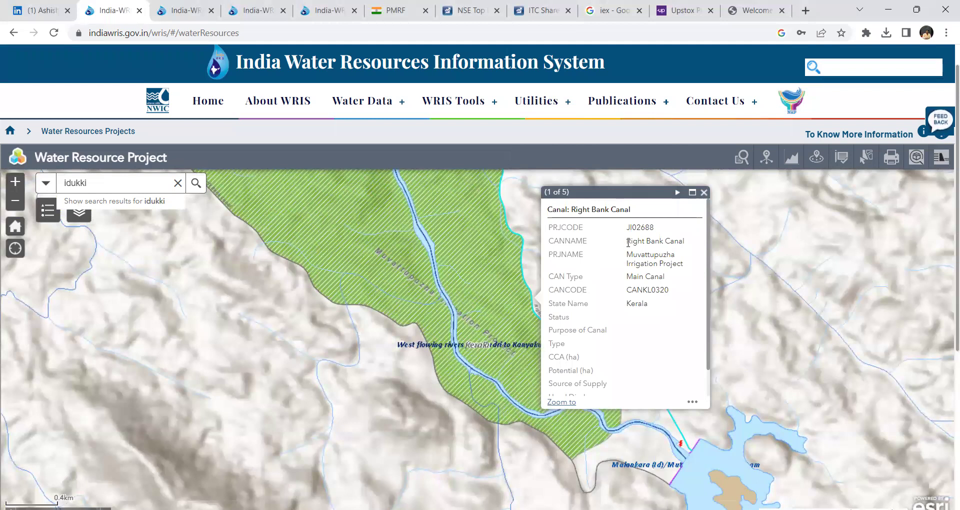
left_click_drag(625, 243, 692, 252)
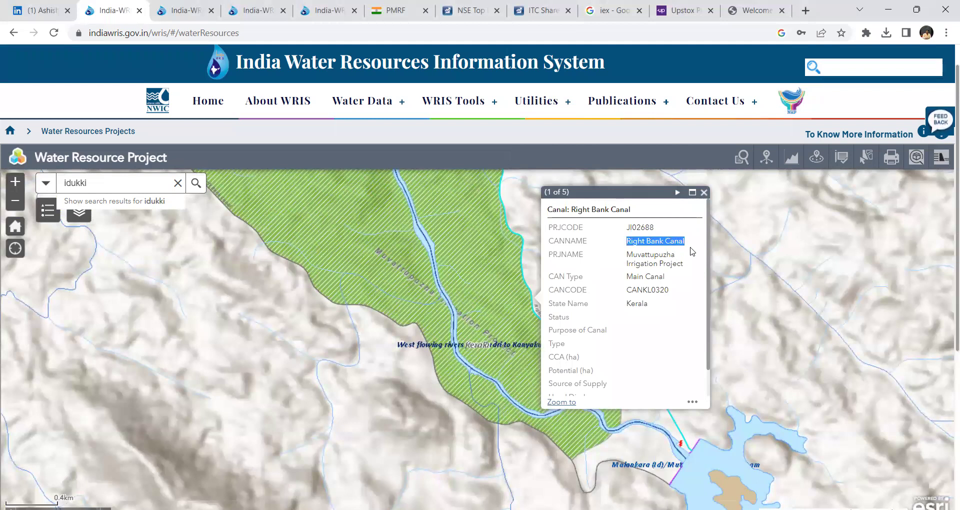
left_click(704, 192)
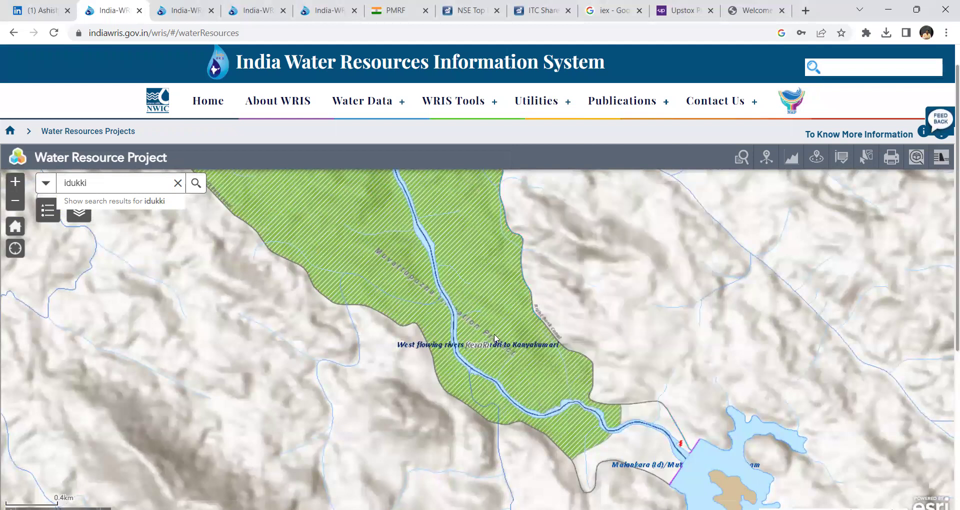
left_click(436, 384)
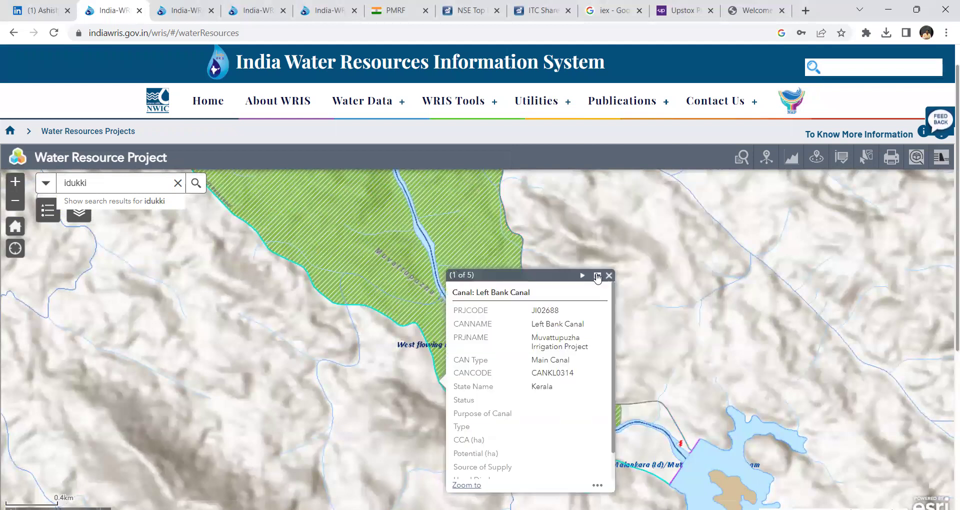
left_click(609, 275)
- Read the basin details, including storage, area and states, at two points within the hatched command area beside the river
left_click(474, 252)
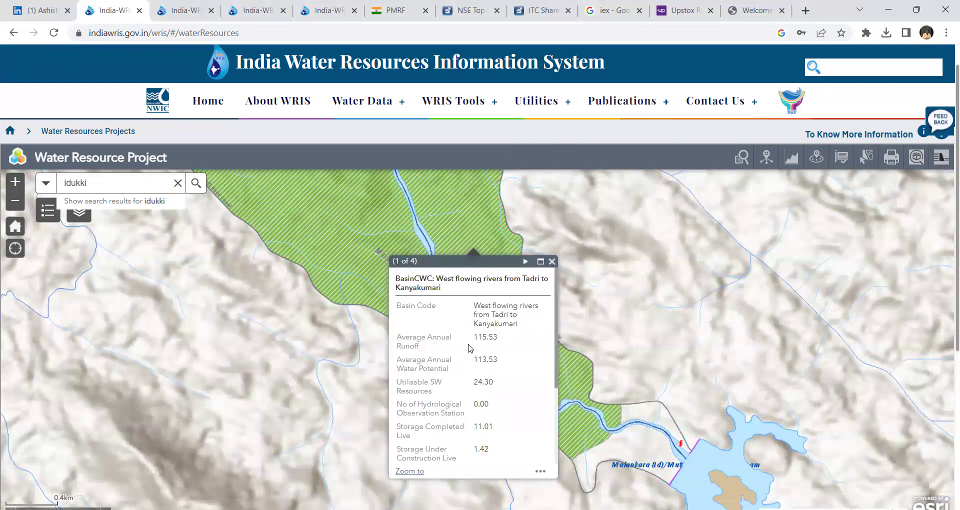
scroll(474, 380, "down", 3)
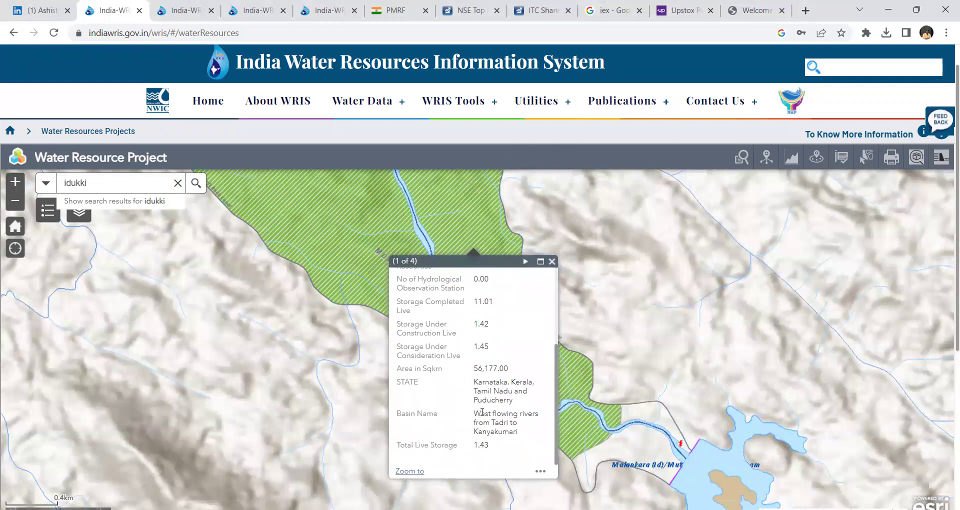
scroll(486, 419, "up", 3)
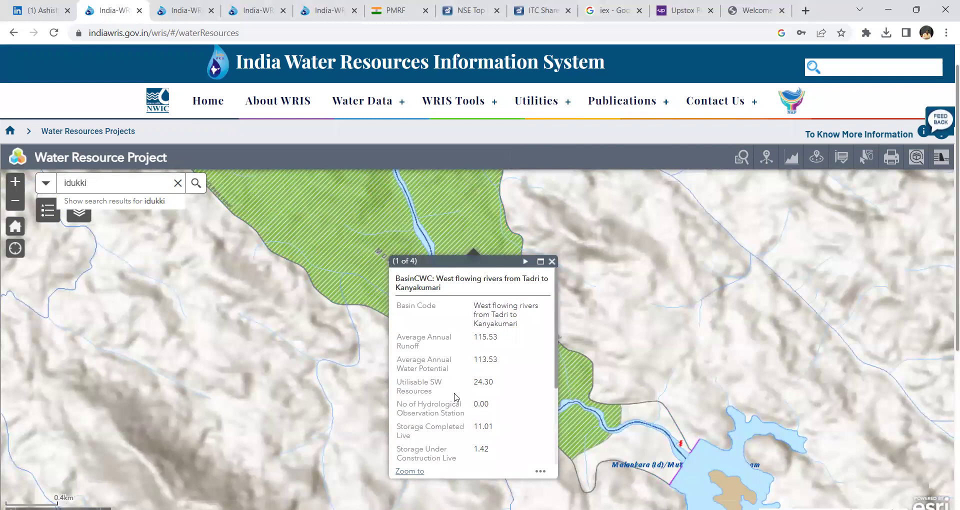
scroll(453, 400, "down", 3)
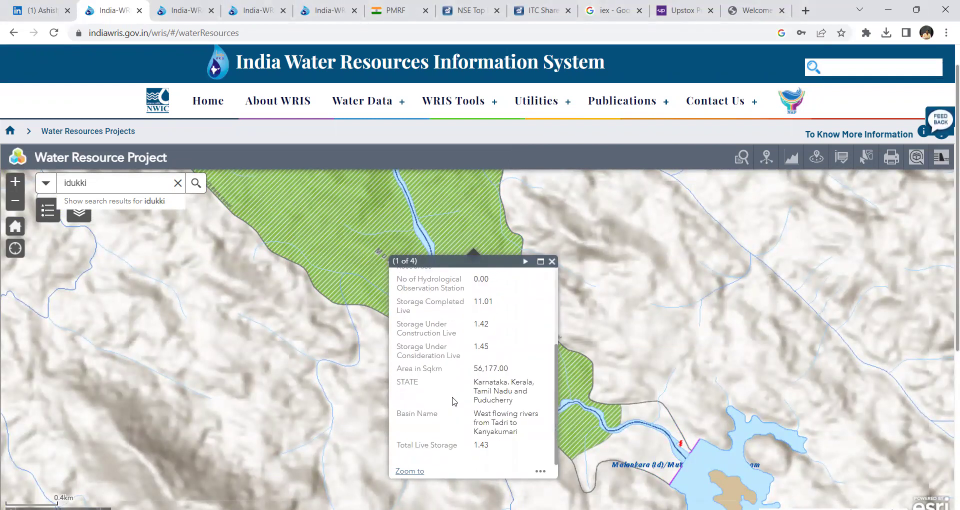
scroll(460, 388, "down", 3)
scroll(481, 356, "up", 2)
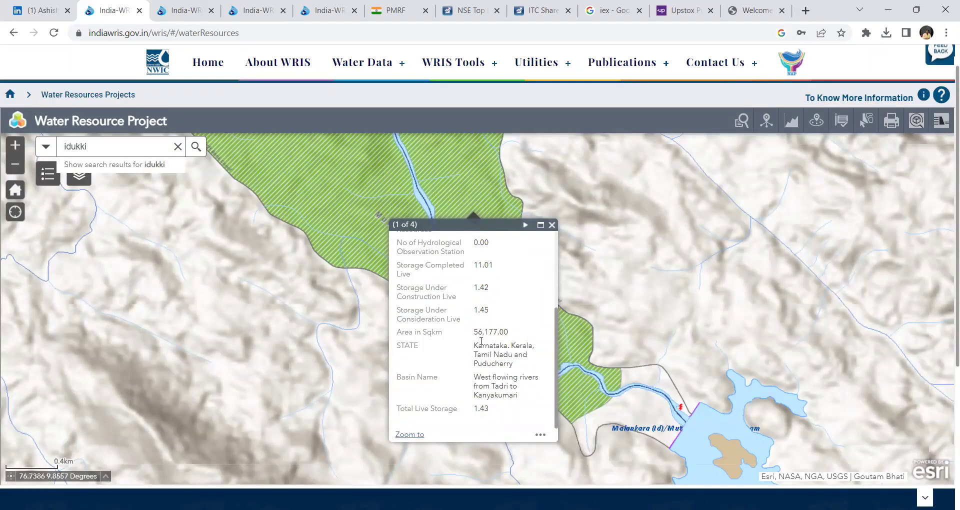
scroll(515, 267, "up", 3)
left_click(402, 183)
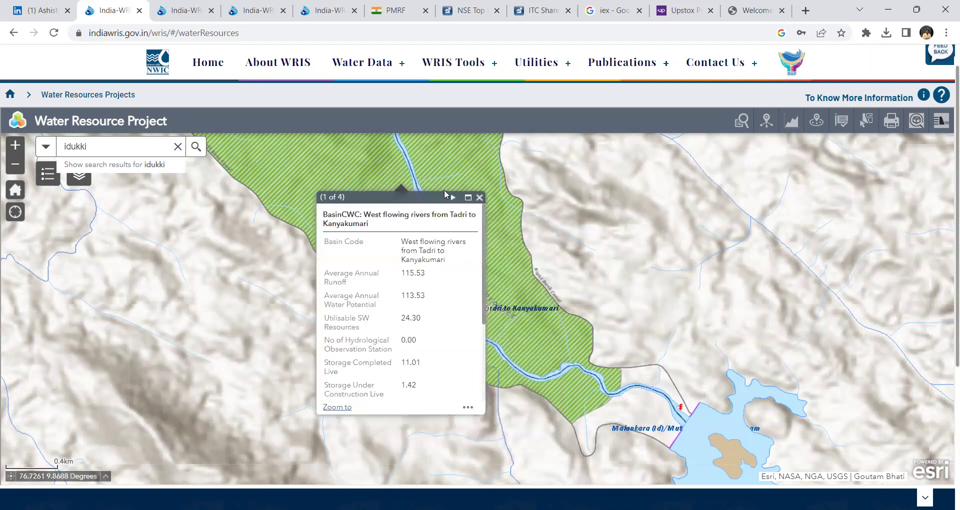
- Read the remaining basin details down to the area and states, and close them
scroll(415, 291, "down", 2)
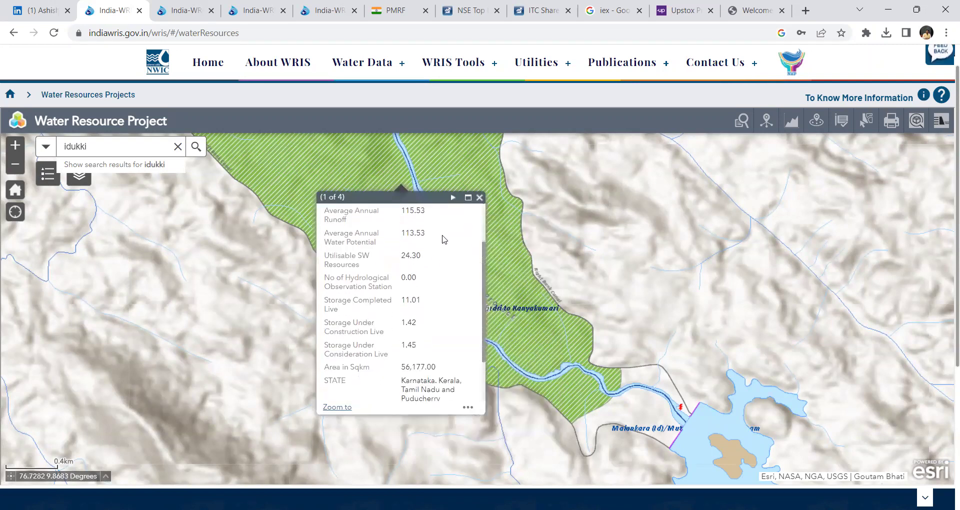
left_click(481, 198)
- Inspect the command area status of the Muvattupuzha Irrigation Project and the details of the Marady canal
scroll(406, 212, "down", 1)
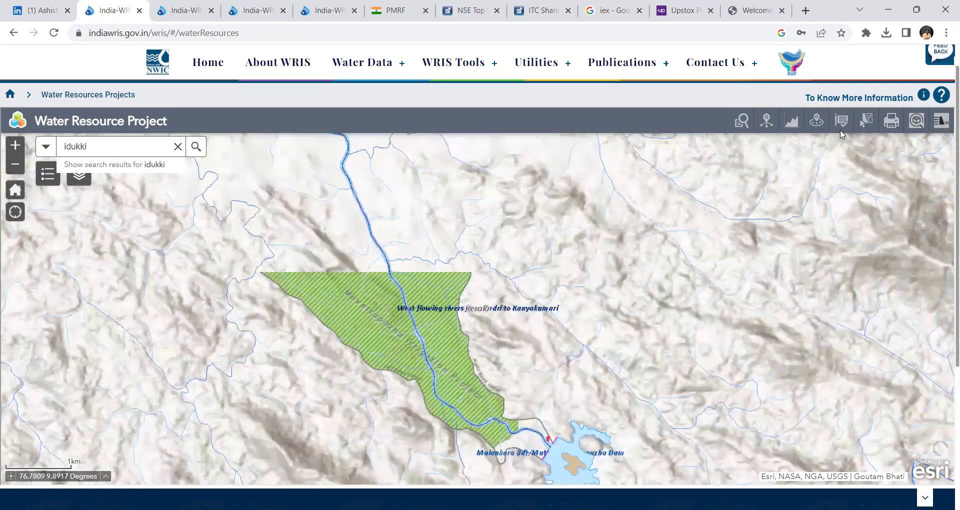
scroll(464, 292, "up", 1)
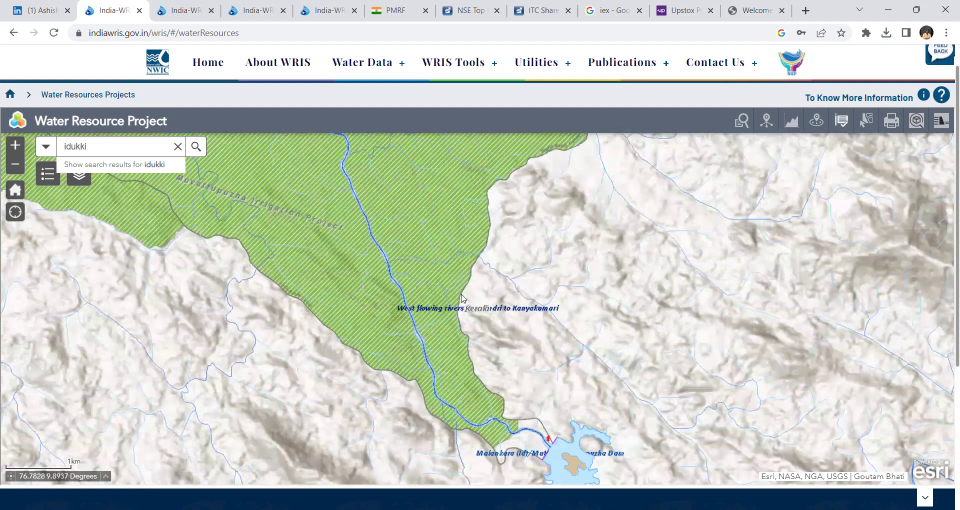
scroll(468, 263, "down", 2)
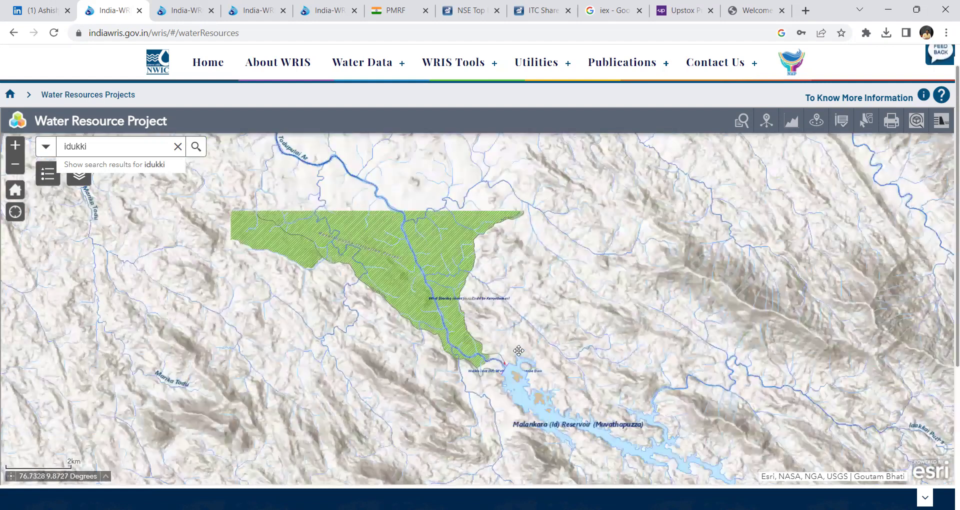
scroll(521, 352, "up", 1)
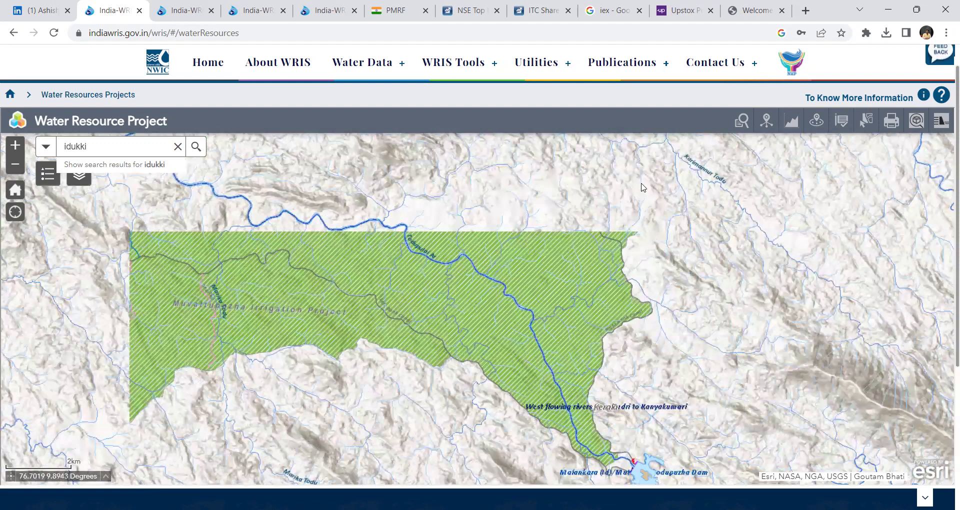
scroll(644, 187, "up", 1)
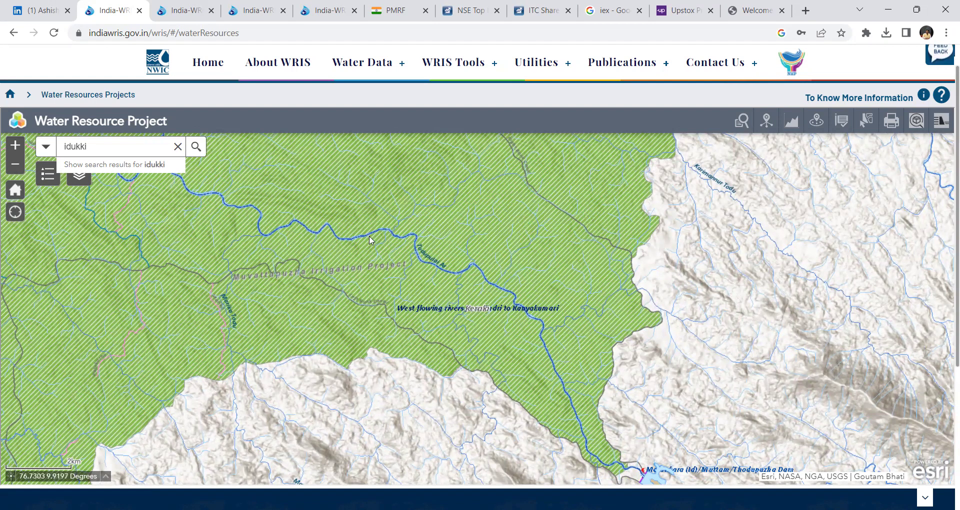
left_click_drag(352, 311, 421, 333)
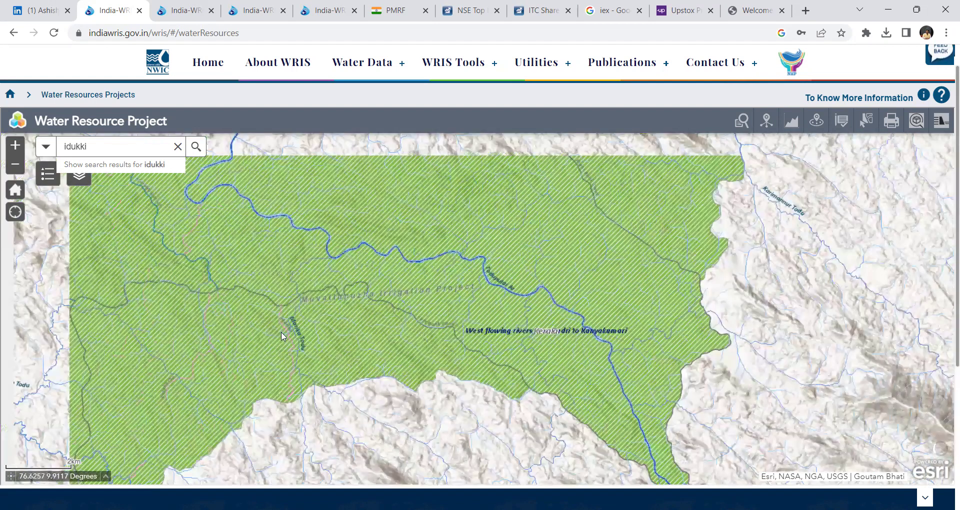
left_click_drag(294, 341, 299, 345)
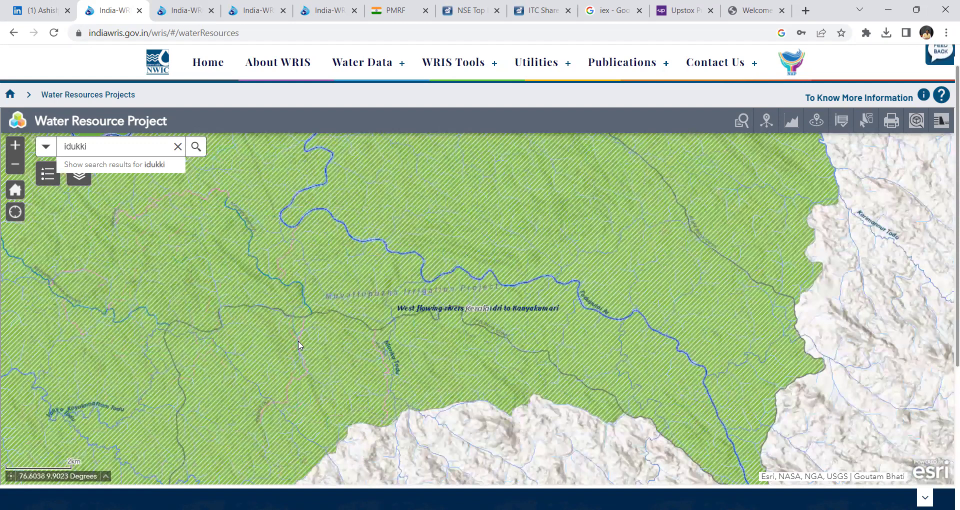
left_click(299, 345)
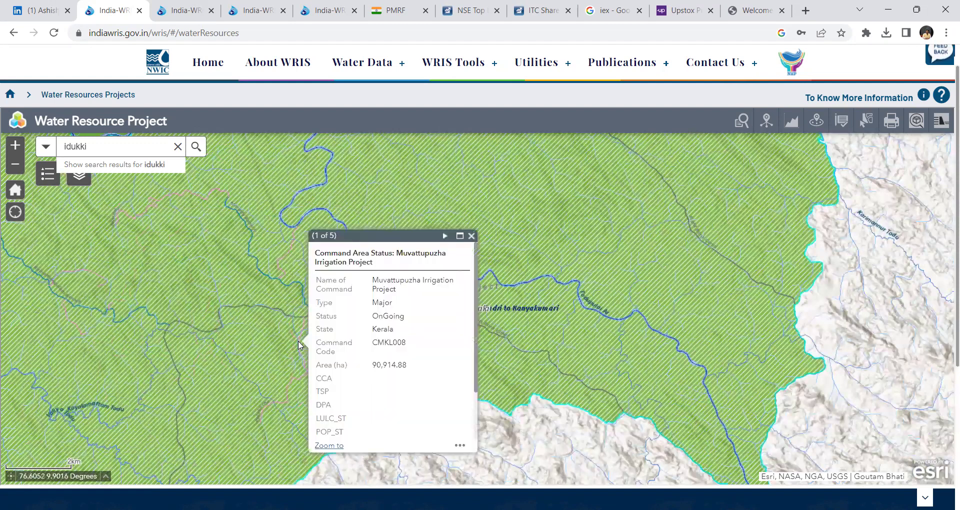
left_click(203, 199)
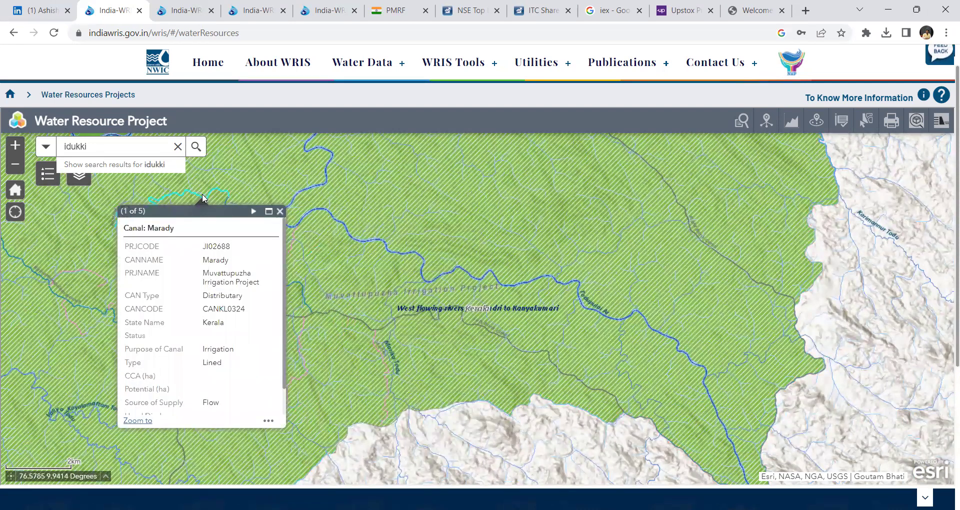
left_click(279, 212)
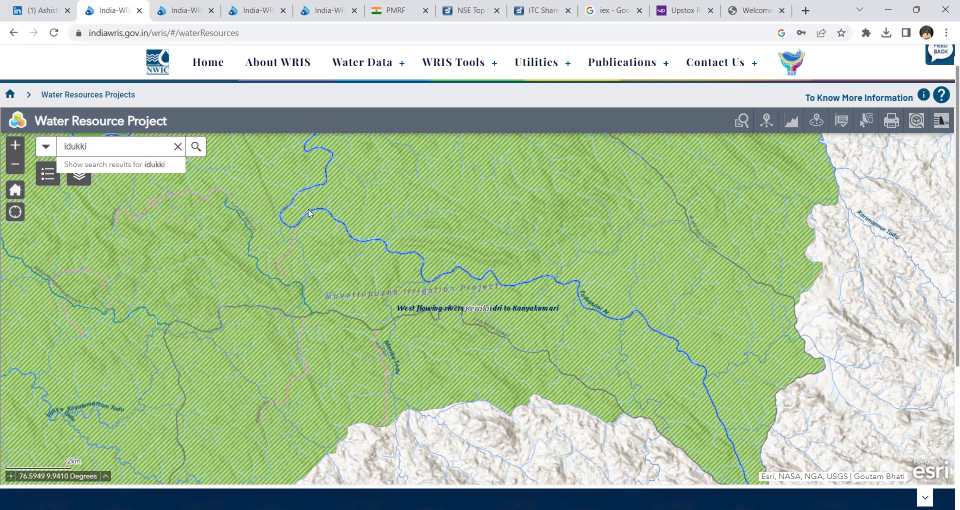
left_click(842, 124)
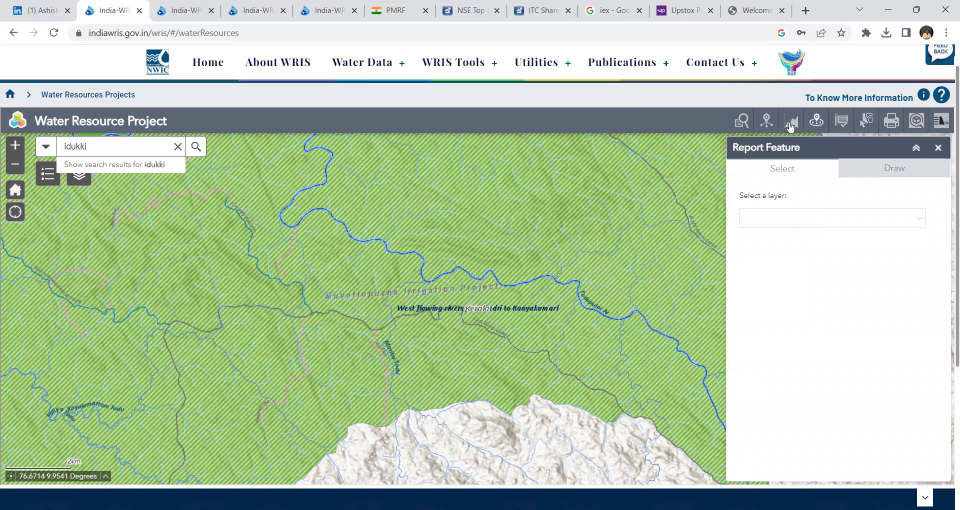
left_click(808, 125)
left_click(790, 125)
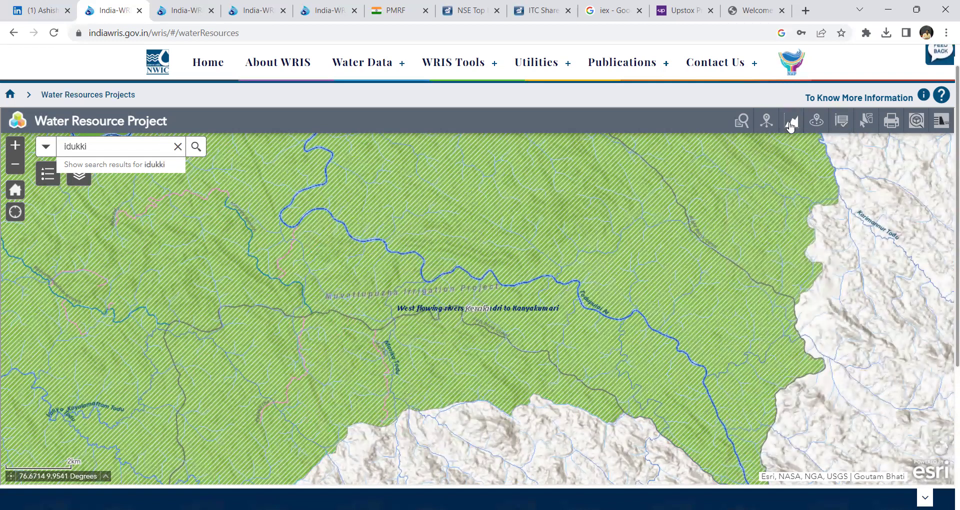
left_click(790, 126)
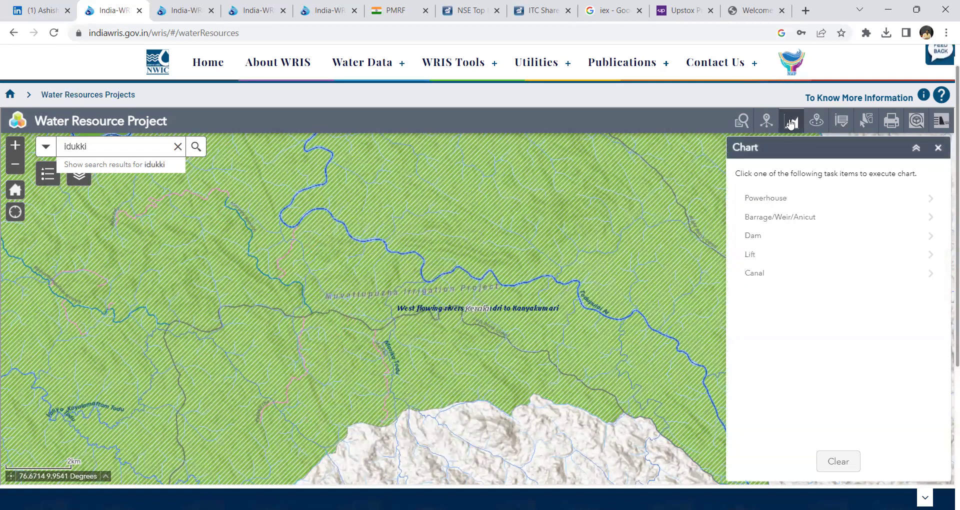
left_click(790, 126)
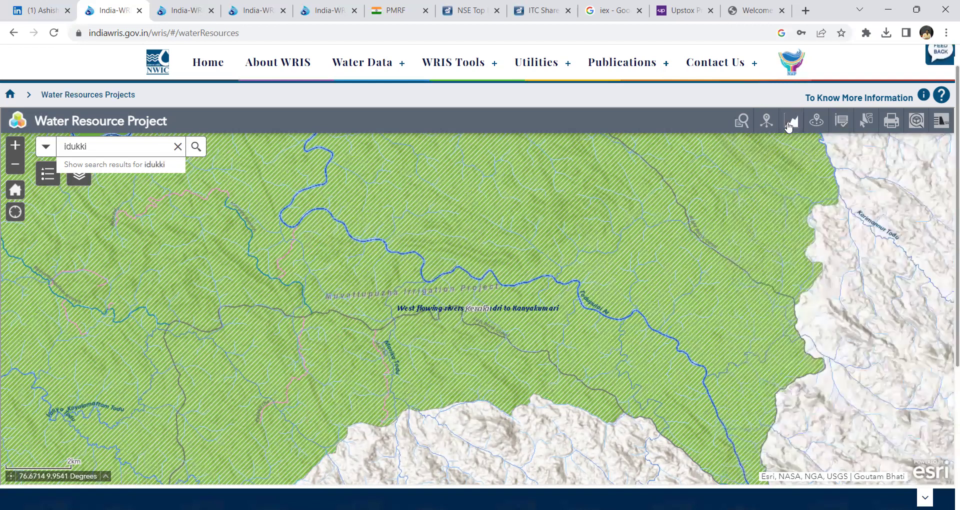
- Chart the canals with a spatial filter limited to features intersecting the current map area
left_click(789, 126)
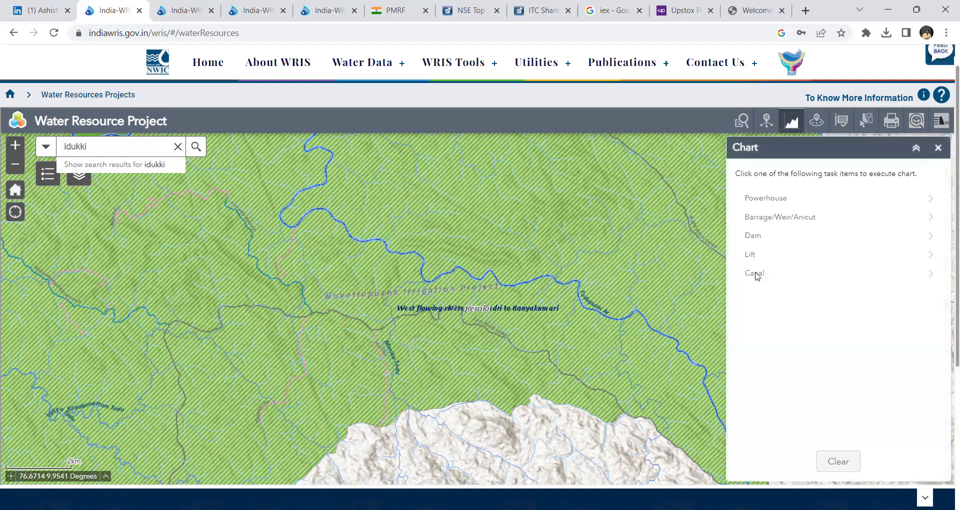
left_click(757, 274)
left_click(741, 212)
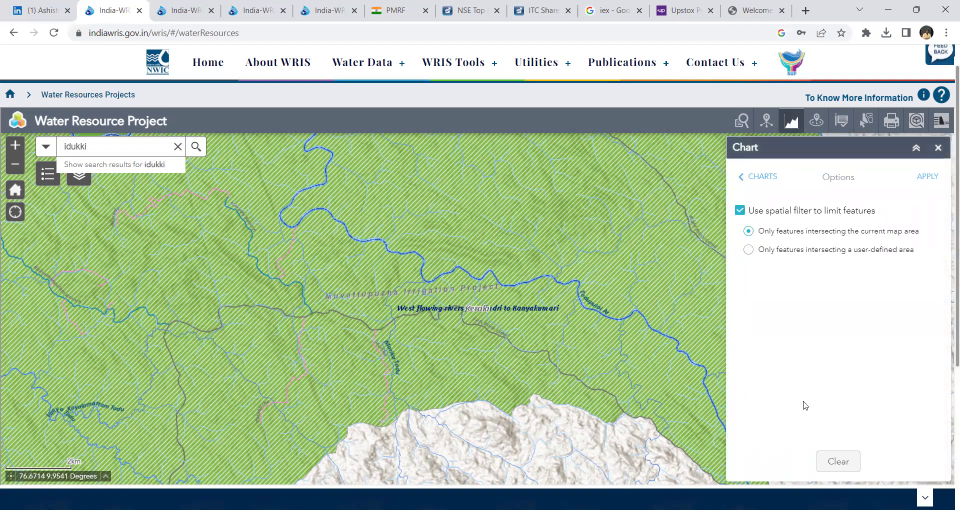
left_click(924, 177)
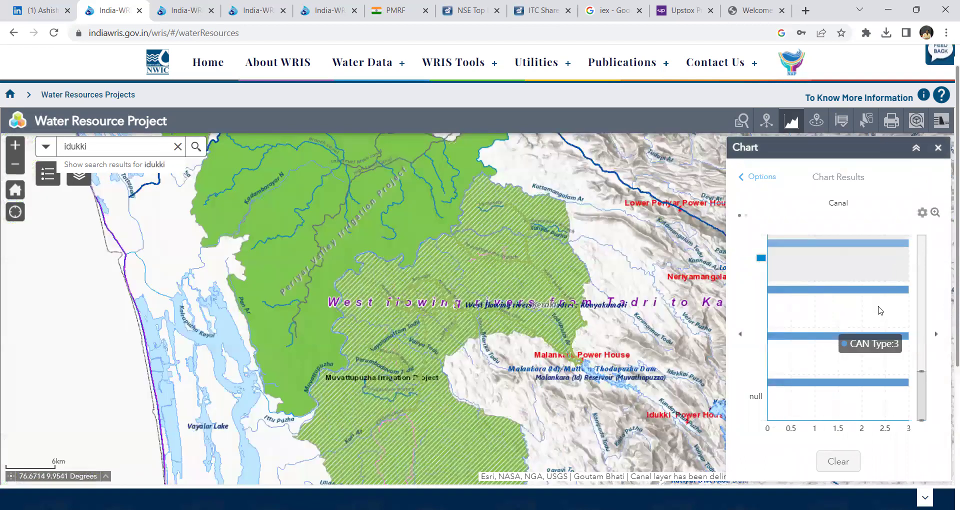
- Look through the canal chart and locate the Left Bank Canal on the map from its bar
scroll(878, 319, "down", 3)
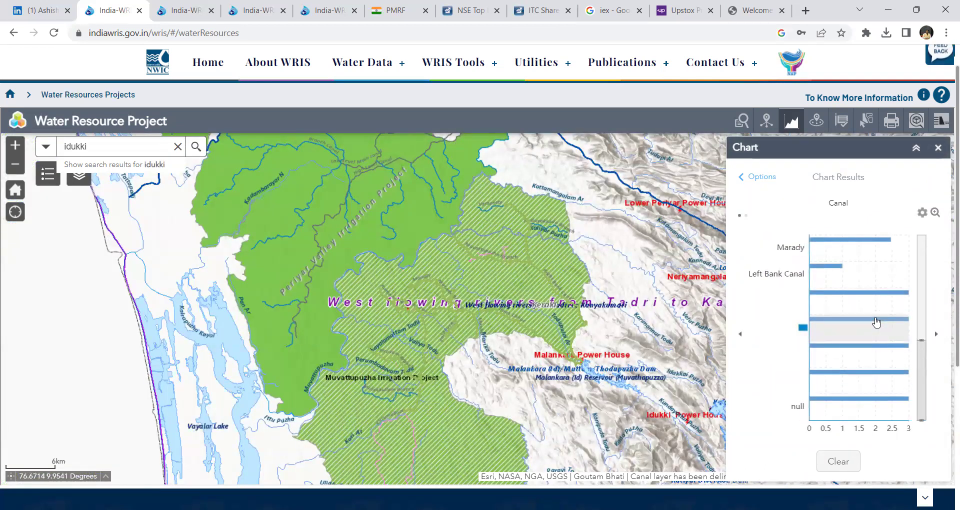
scroll(875, 325, "down", 2)
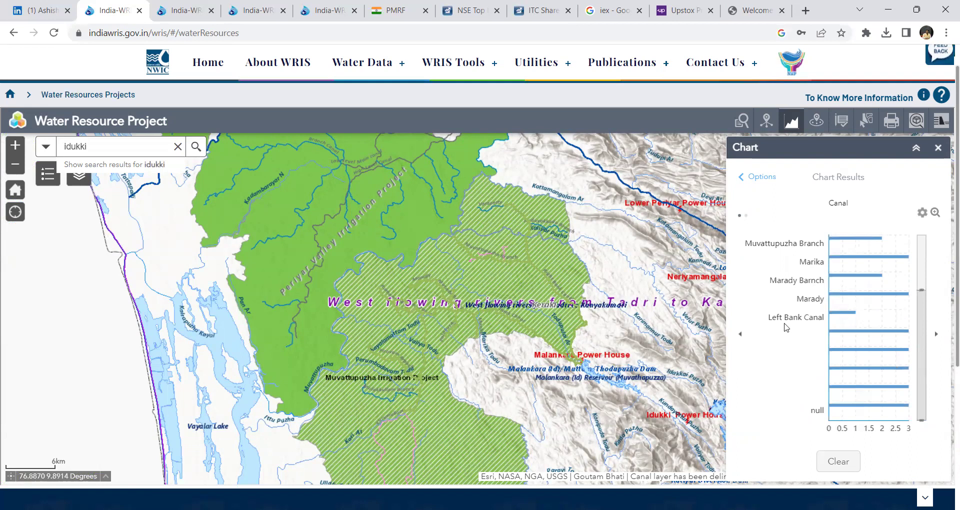
left_click(850, 317)
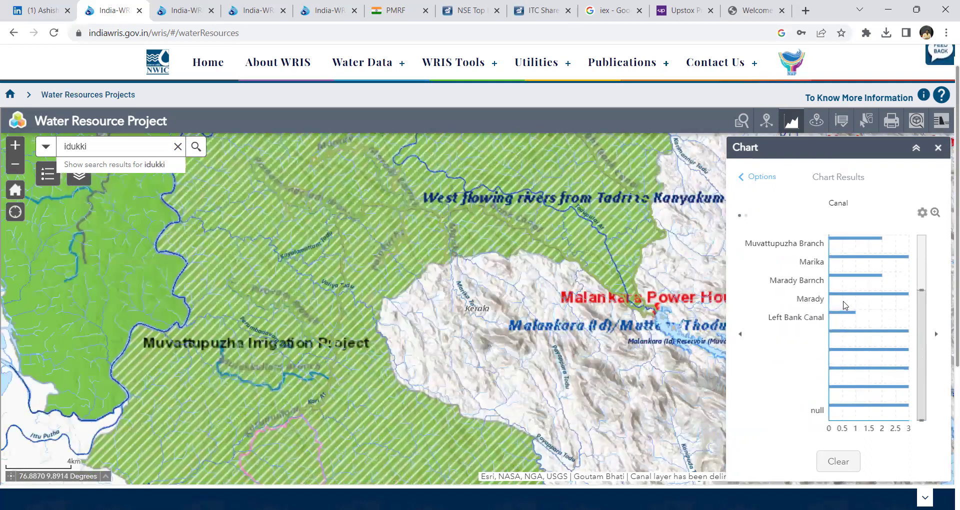
mouse_move(838, 318)
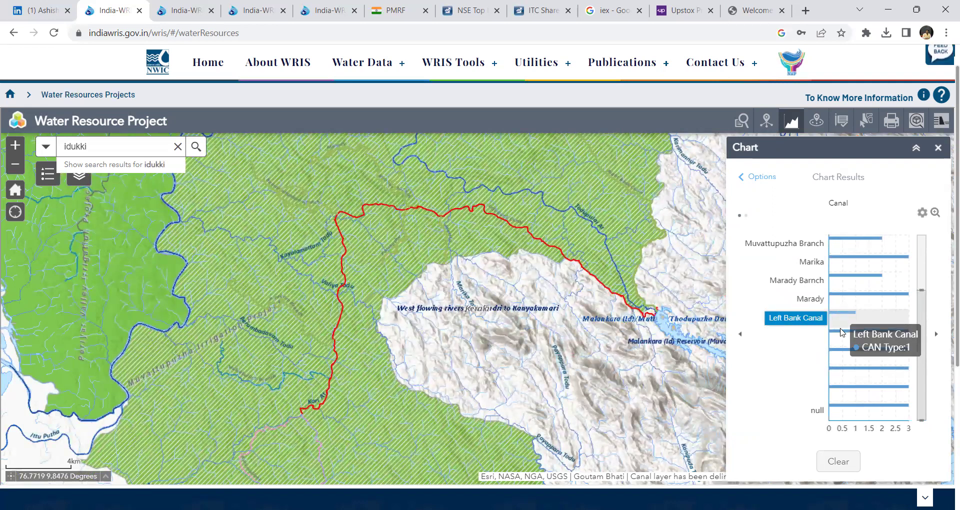
- Expand the canal chart to its full list, locate the Right Bank Canal on the map from its bar, and close the chart
scroll(843, 344, "up", 1)
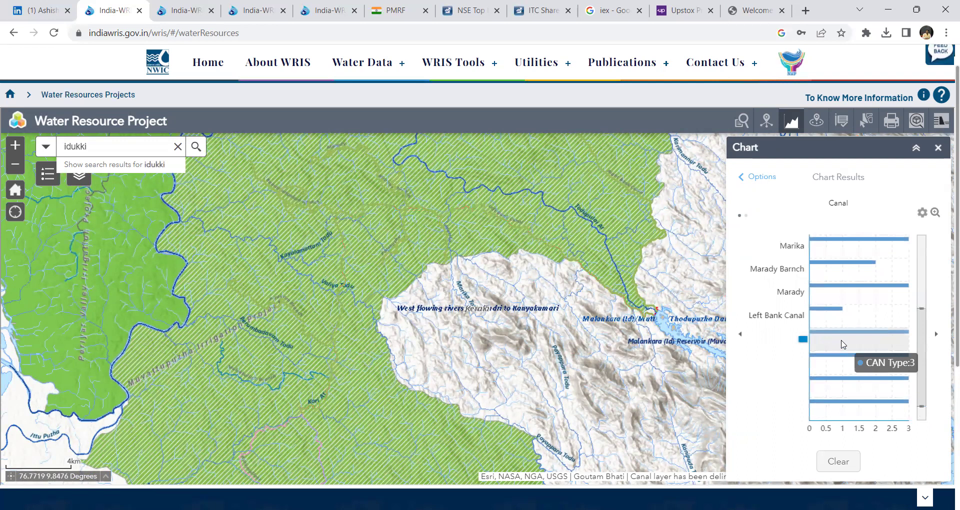
scroll(844, 345, "down", 1)
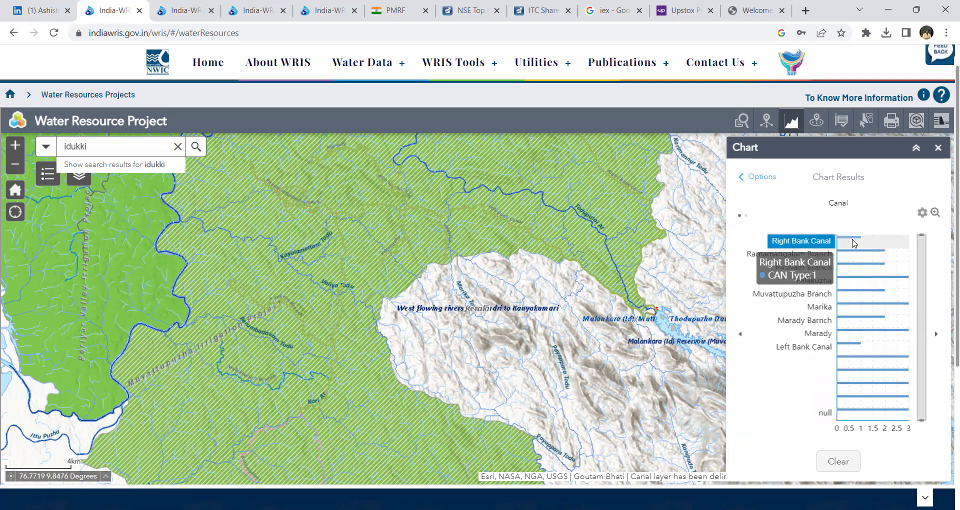
left_click(853, 243)
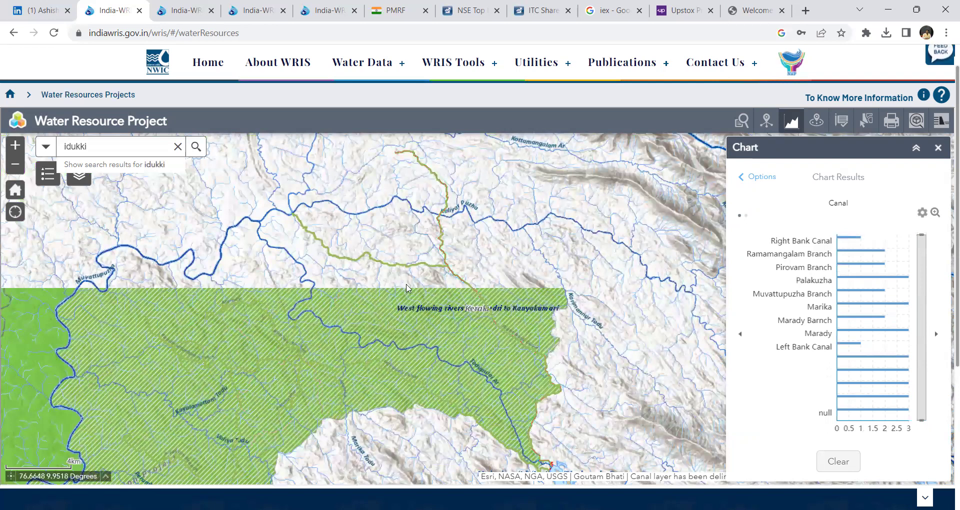
scroll(408, 283, "down", 1)
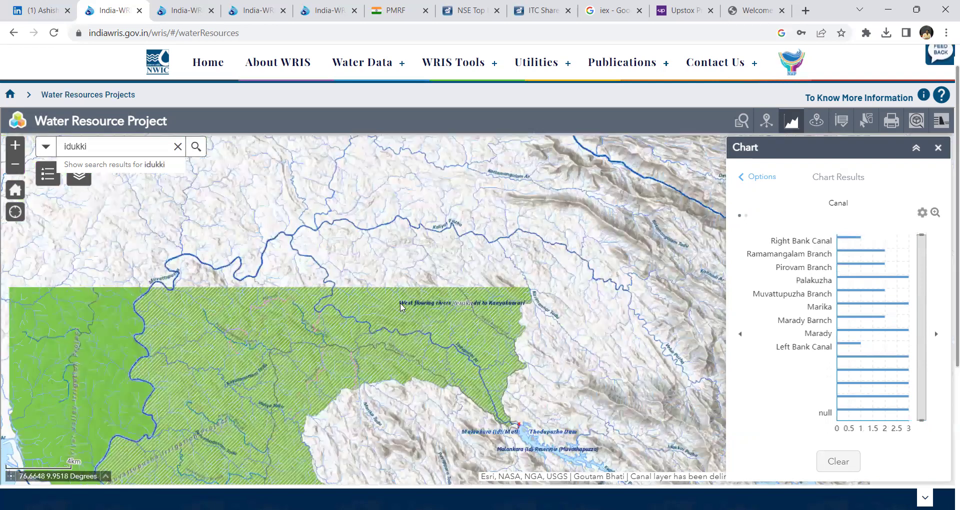
scroll(403, 306, "down", 1)
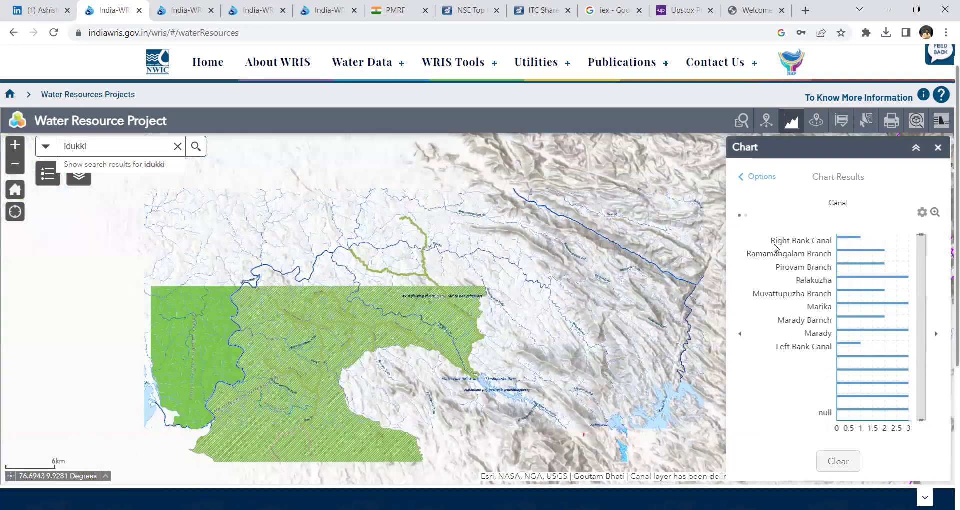
left_click(847, 243)
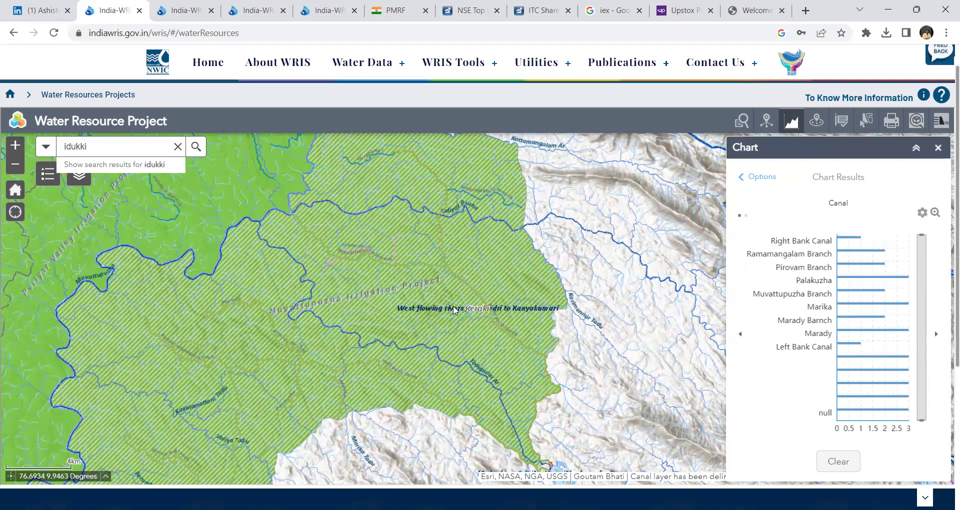
scroll(455, 310, "down", 1)
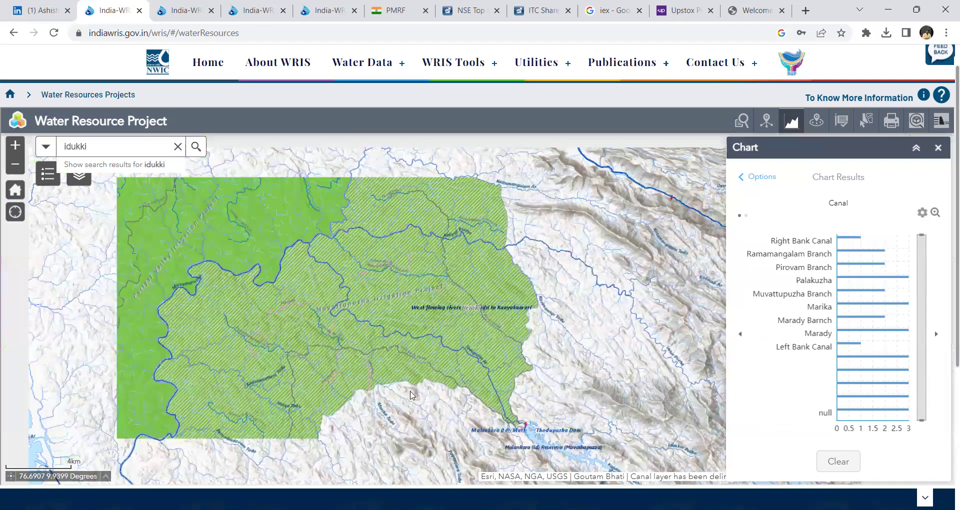
scroll(410, 395, "down", 1)
left_click(942, 155)
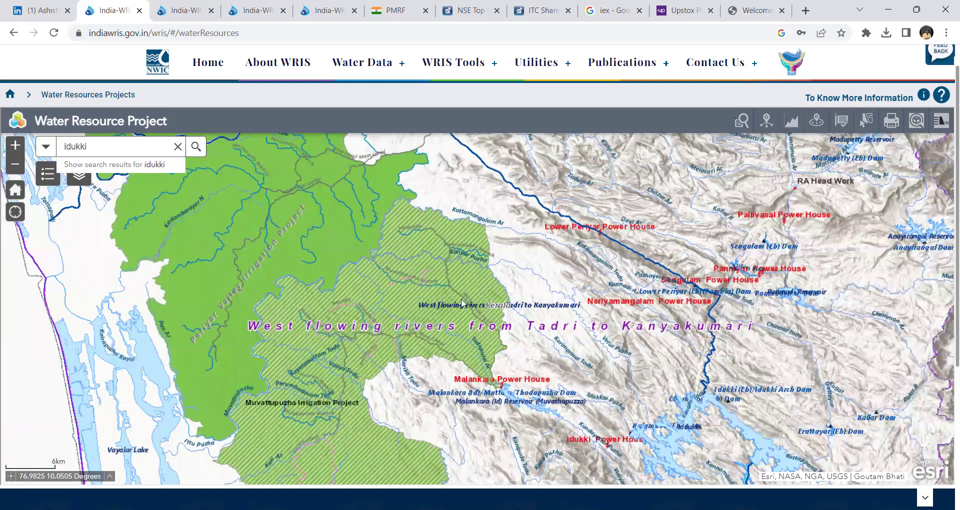
- Print the wider map of the Muvattupuzha command area and surrounding dams as a PDF with the MAP_ONLY layout
scroll(450, 320, "down", 1)
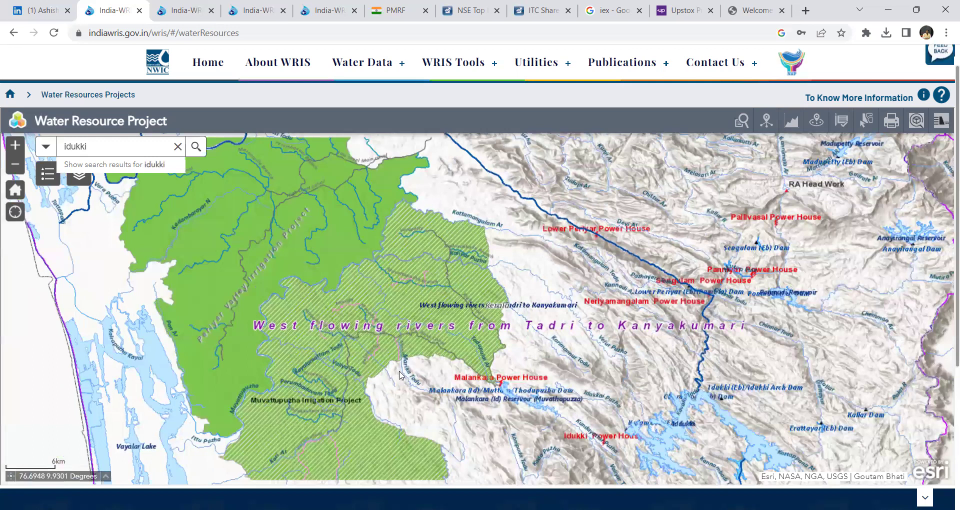
scroll(399, 376, "down", 2)
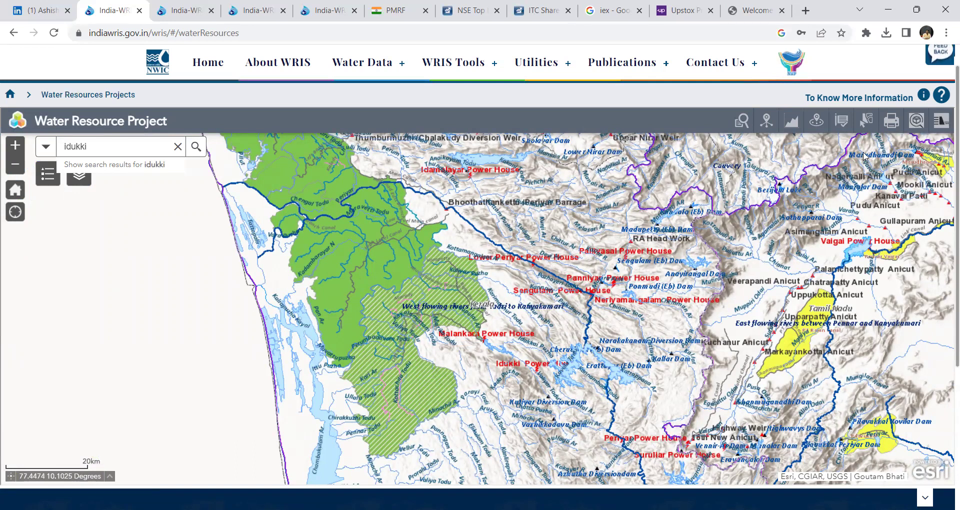
left_click(891, 129)
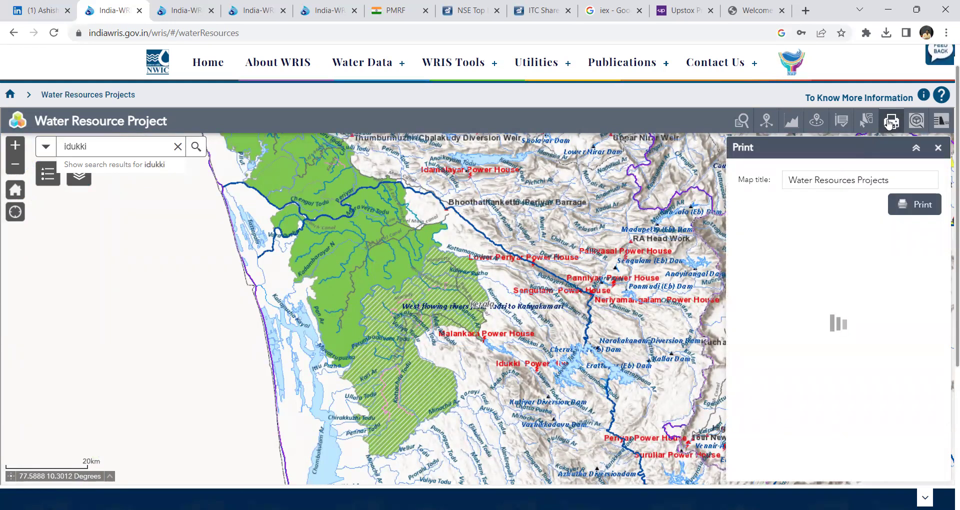
left_click(904, 217)
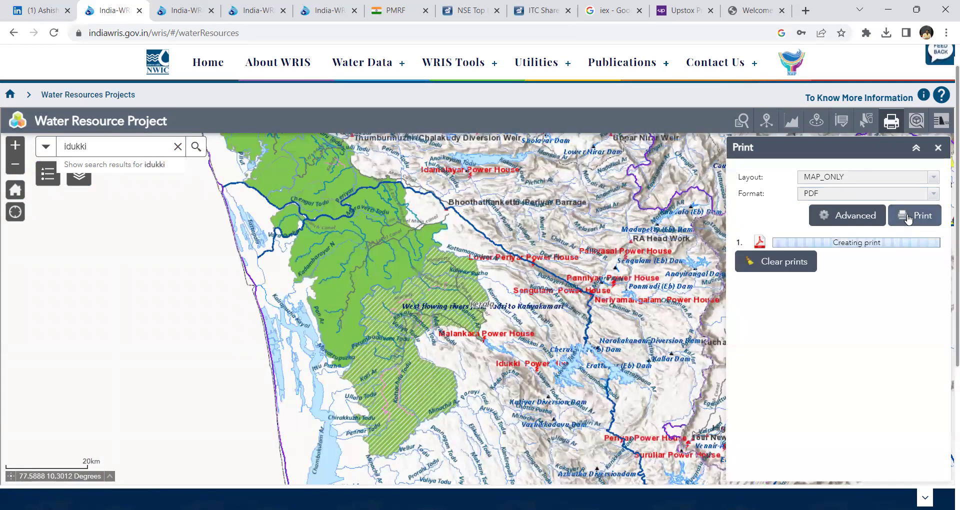